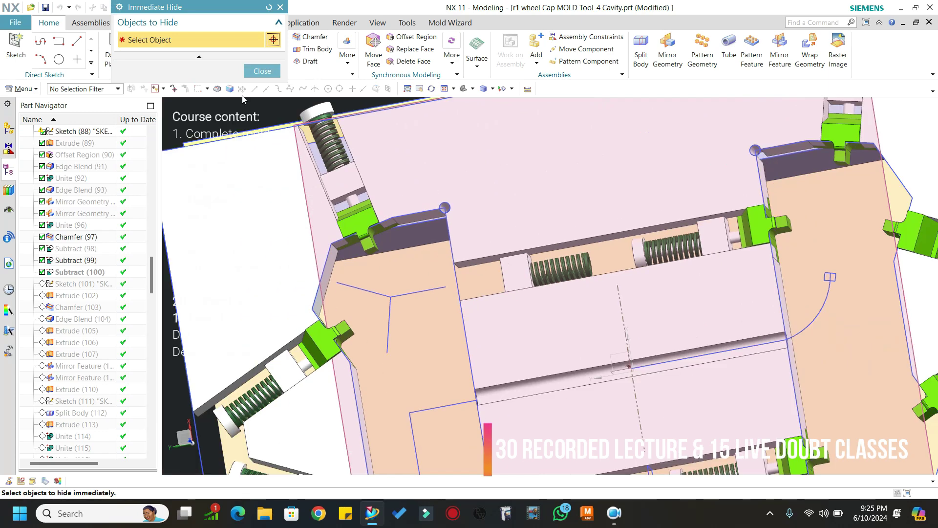
Step: Undo the last hide and hide the two slider and spring assemblies between the upper pair of cavities
key(ctrl+z)
key(ctrl+shift+i)
scroll(570, 273, up, 2)
click(570, 269)
click(679, 238)
scroll(863, 200, down, 3)
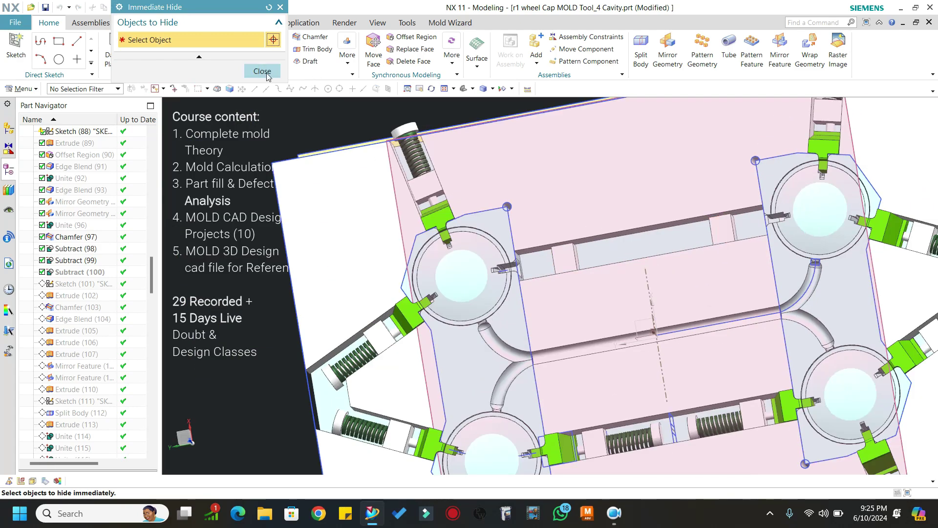
click(263, 71)
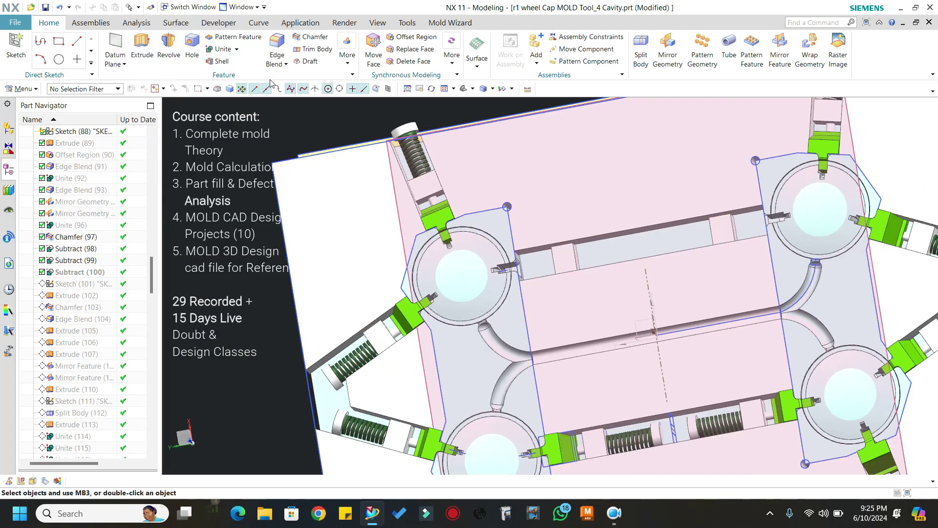
Step: Swap the shown and hidden bodies and hide the plates covering the four mouldings, the runner and the two sliders
key(ctrl+shift+b)
middle_drag(310, 132, 445, 197)
key(ctrl+shift+i)
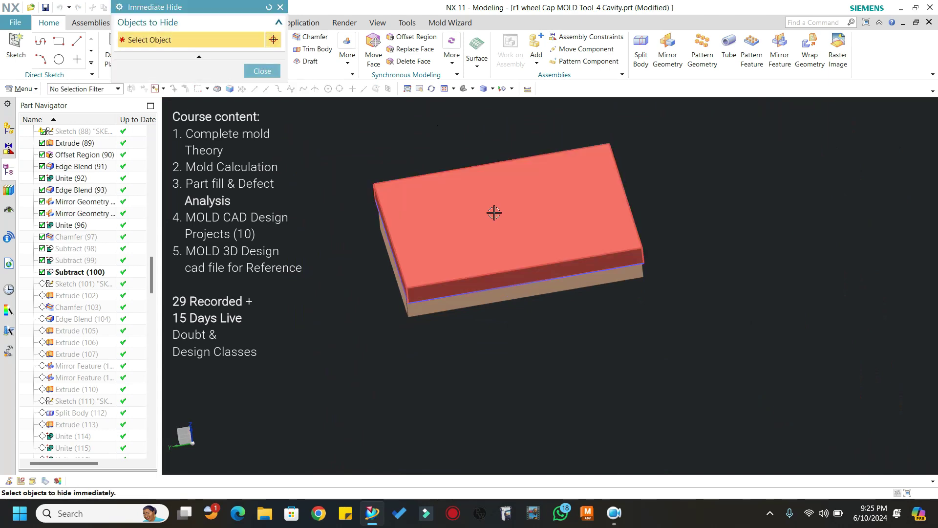
scroll(459, 285, up, 3)
click(450, 308)
middle_drag(452, 306, 565, 264)
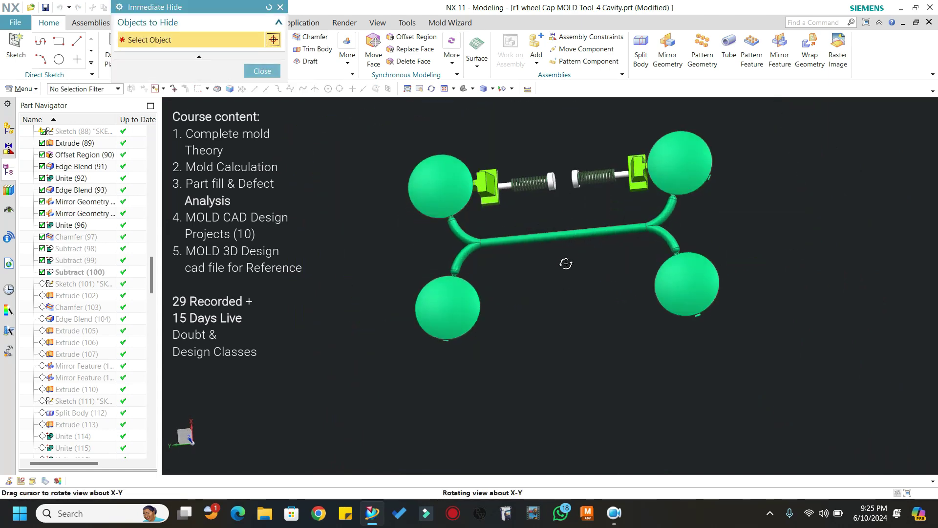
Step: Examine the gap between the two opposing slider springs from the top view
key(ctrl+alt+t)
scroll(468, 202, down, 1)
scroll(611, 190, up, 2)
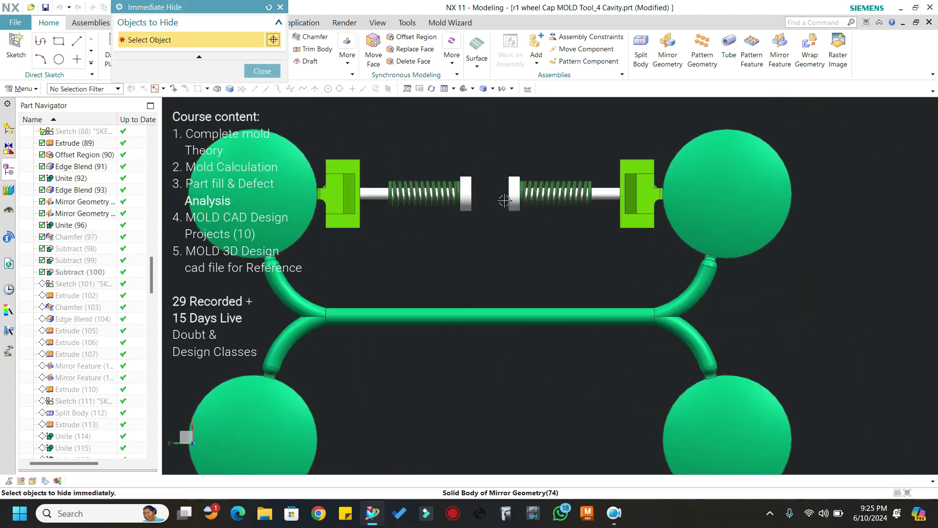
scroll(508, 201, down, 2)
scroll(445, 185, up, 1)
click(262, 72)
scroll(504, 196, up, 2)
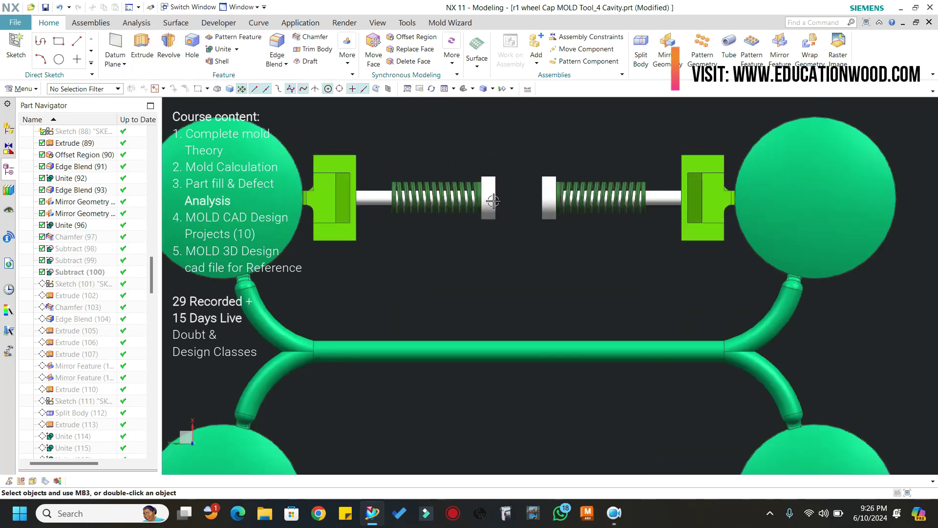
scroll(506, 226, up, 1)
scroll(505, 225, down, 1)
scroll(505, 225, up, 1)
Step: Mark the gap between the two opposing spring heads with a highlighter double arrow and clear the annotation
mouse_move(615, 519)
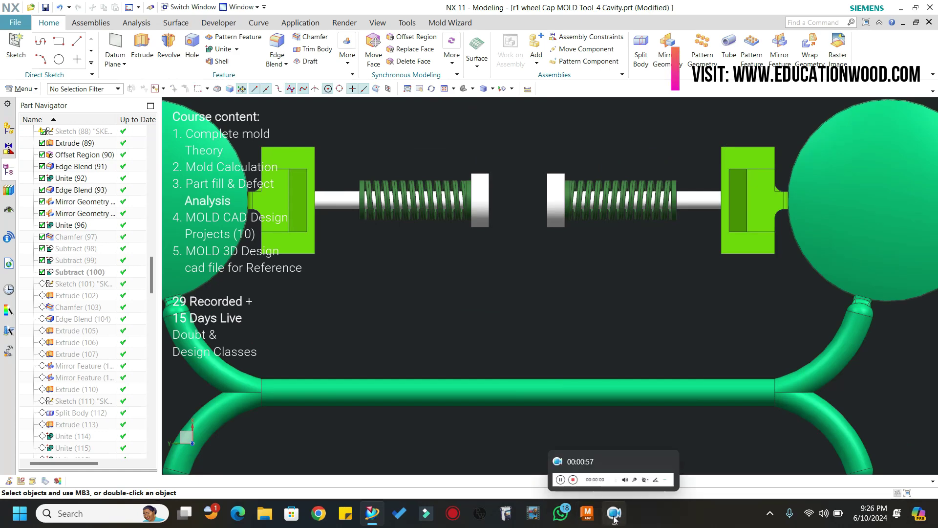
click(622, 463)
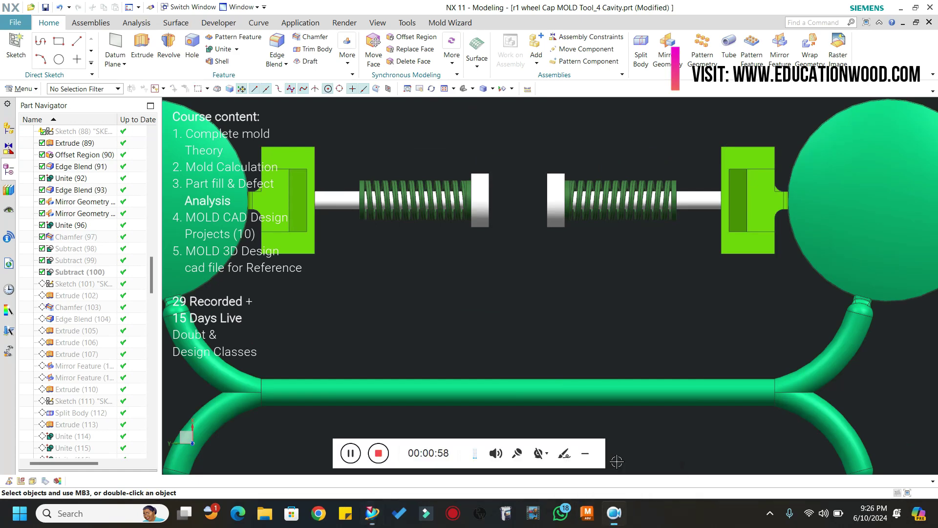
click(565, 455)
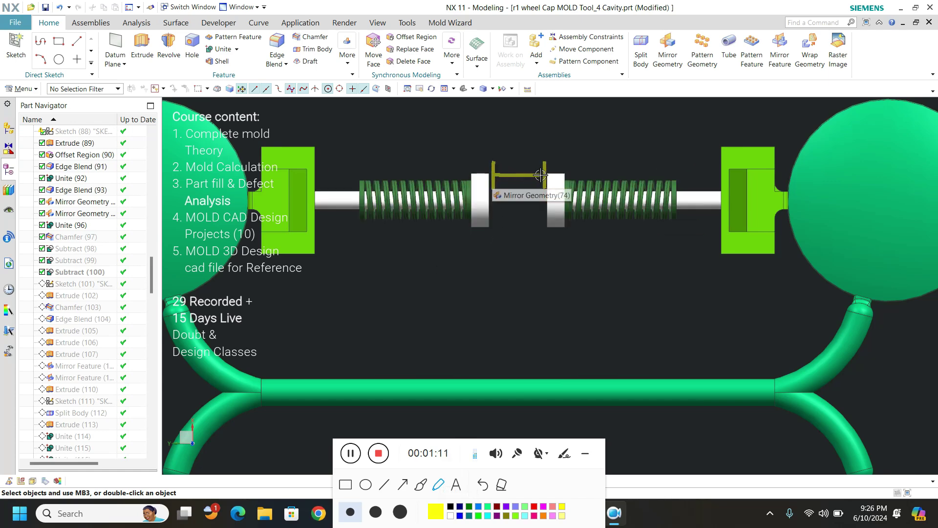
drag(503, 171, 502, 181)
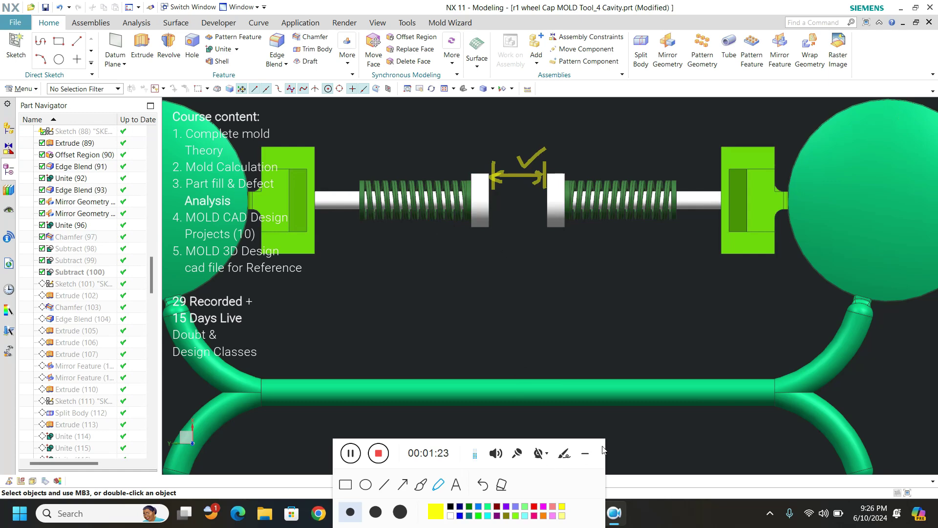
click(562, 455)
click(585, 455)
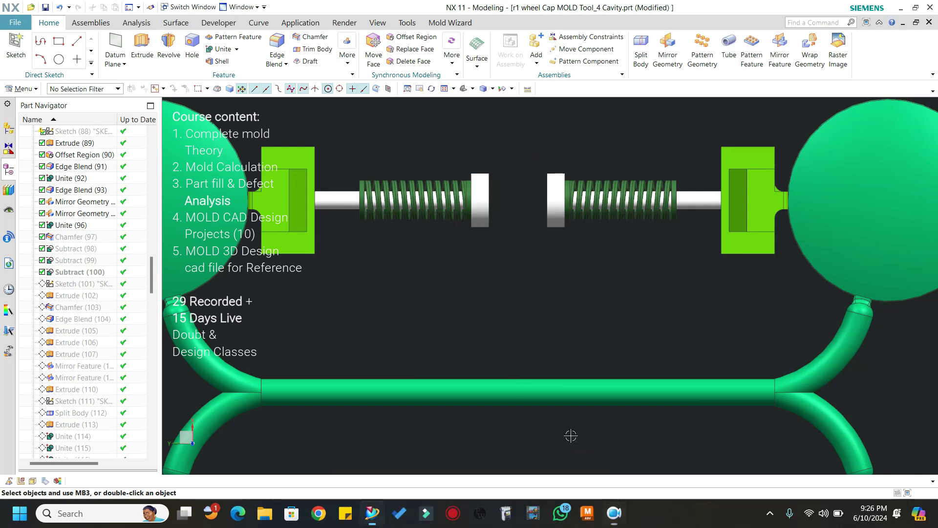
Step: Swap the shown and hidden bodies back to the mold base and hide the orange cavity plate
scroll(534, 262, down, 5)
middle_drag(534, 262, 332, 259)
scroll(309, 273, up, 5)
middle_drag(327, 291, 540, 352)
scroll(465, 258, down, 4)
key(ctrl+shift+b)
scroll(477, 333, down, 5)
middle_drag(478, 332, 588, 278)
scroll(588, 277, up, 2)
key(ctrl+shift+i)
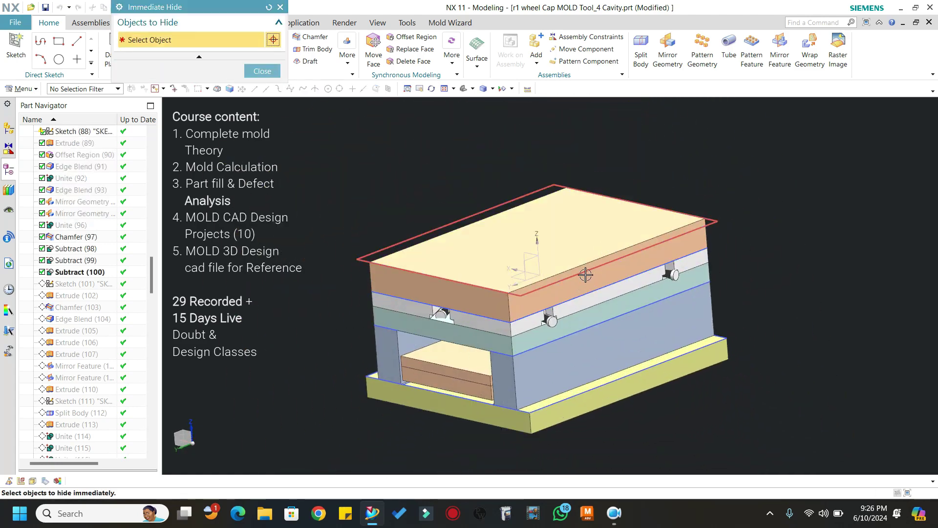
click(628, 262)
scroll(628, 262, up, 4)
Step: Hide the remaining green sliders around the four cavities in the core plate
middle_drag(627, 262, 504, 344)
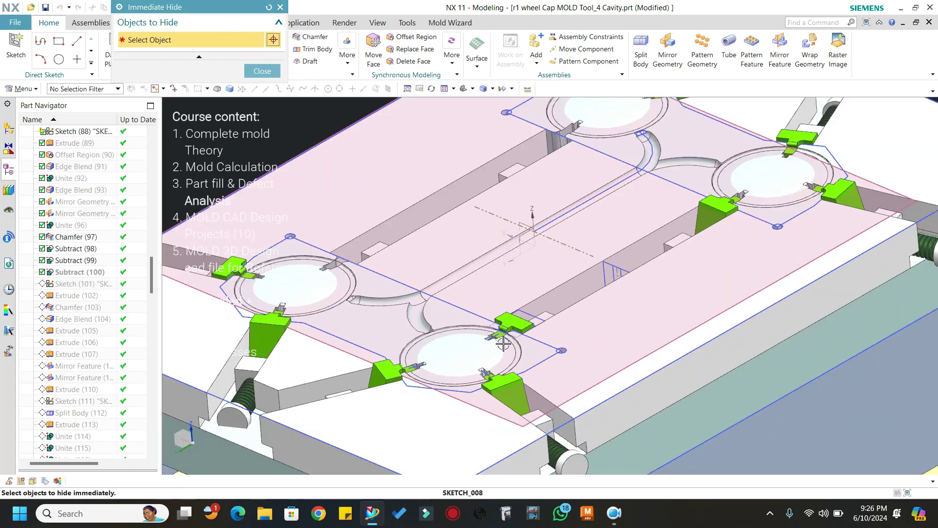
click(518, 322)
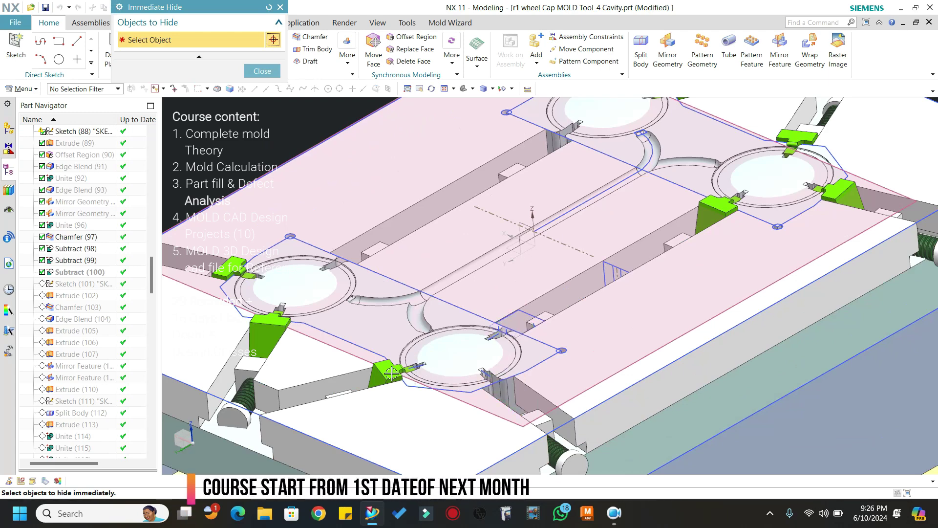
middle_drag(395, 377, 586, 280)
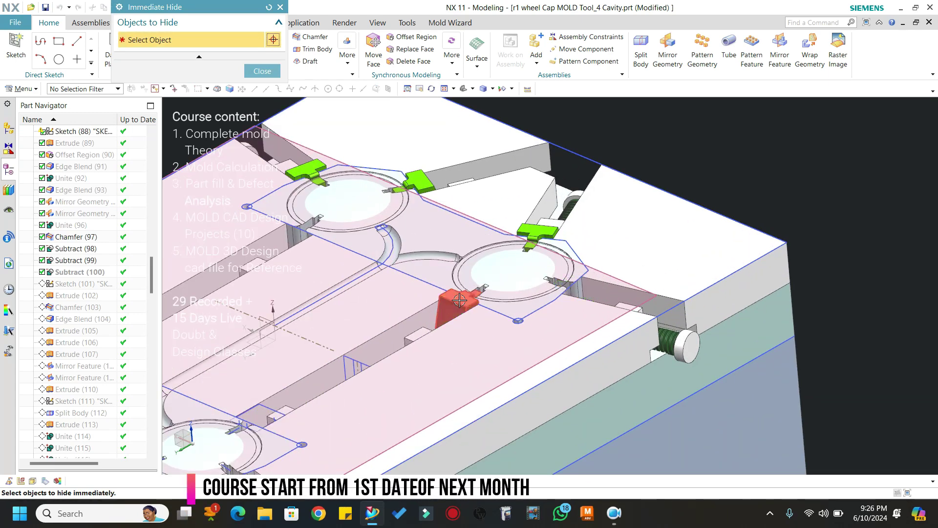
middle_drag(571, 236, 481, 197)
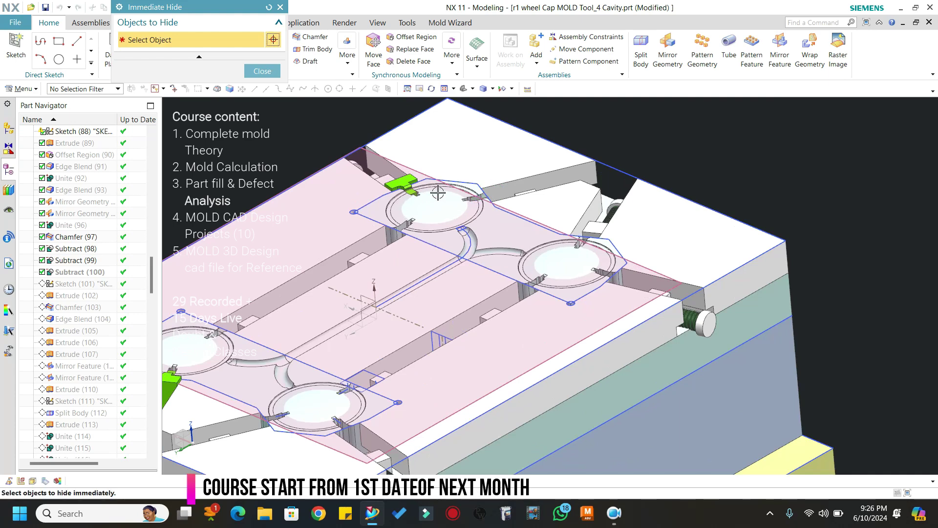
click(400, 183)
scroll(563, 196, down, 4)
scroll(413, 289, up, 5)
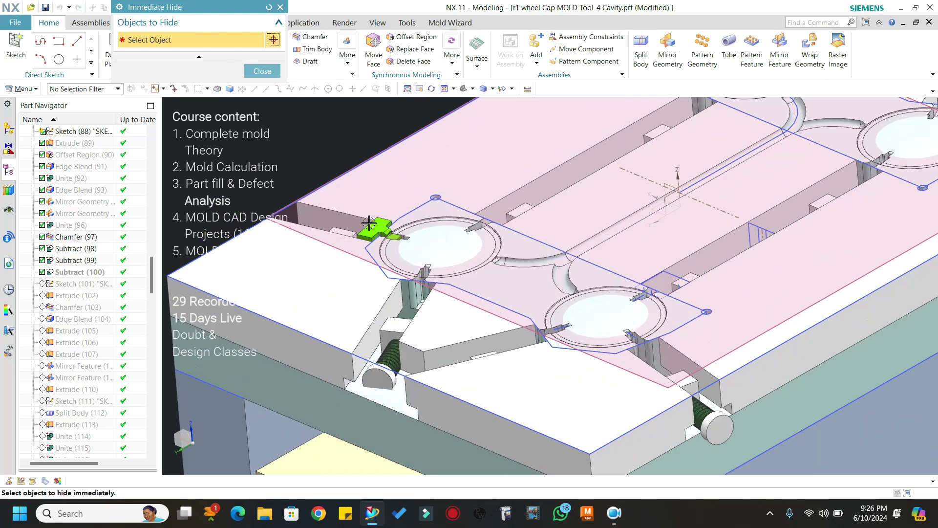
click(260, 75)
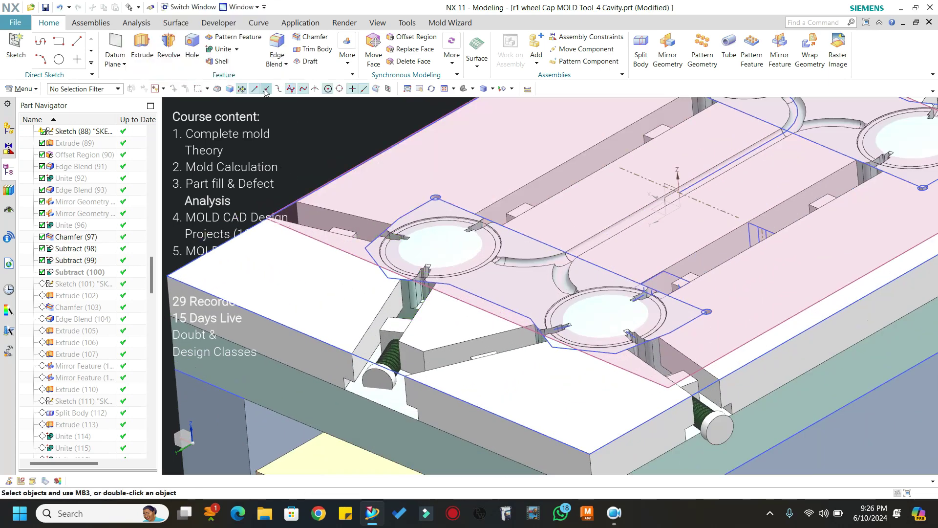
Step: Swap to the hidden set and hide the yellow and orange plates covering the mouldings, runner and sliders
key(ctrl+shift+b)
scroll(537, 220, down, 3)
middle_drag(606, 225, 571, 220)
key(ctrl+b)
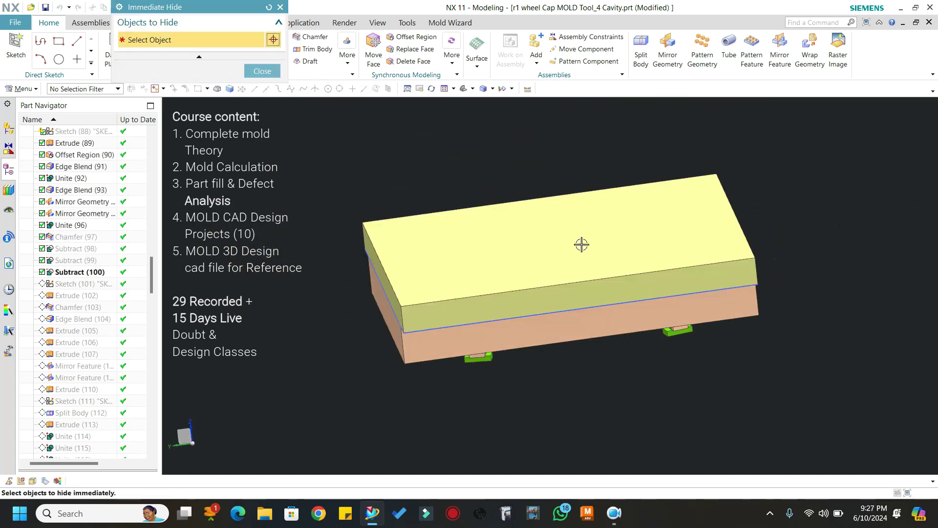
click(571, 220)
click(575, 322)
scroll(562, 317, up, 3)
scroll(558, 316, down, 2)
middle_drag(593, 333, 597, 366)
click(262, 70)
Step: Examine the slider layout around the four mouldings from the top view
key(F8)
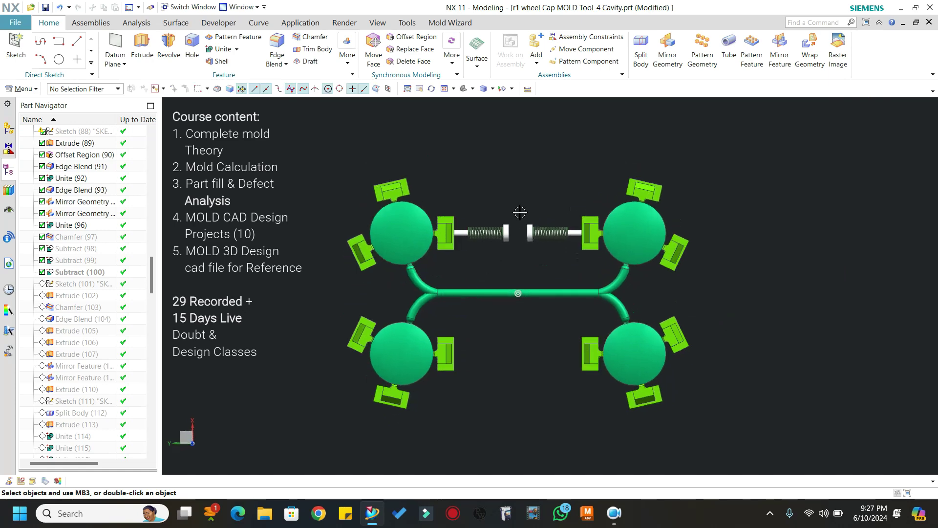
scroll(518, 190, down, 2)
scroll(497, 209, up, 4)
scroll(536, 225, down, 2)
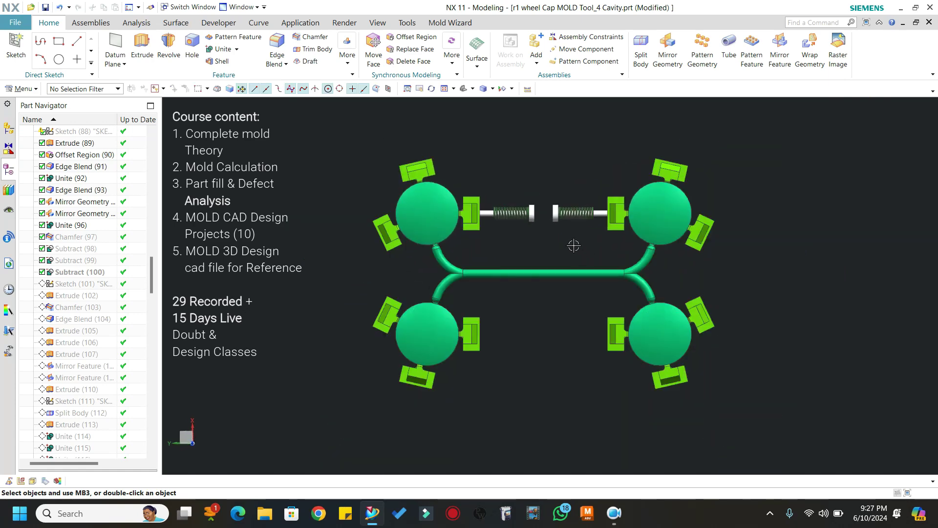
scroll(580, 255, down, 2)
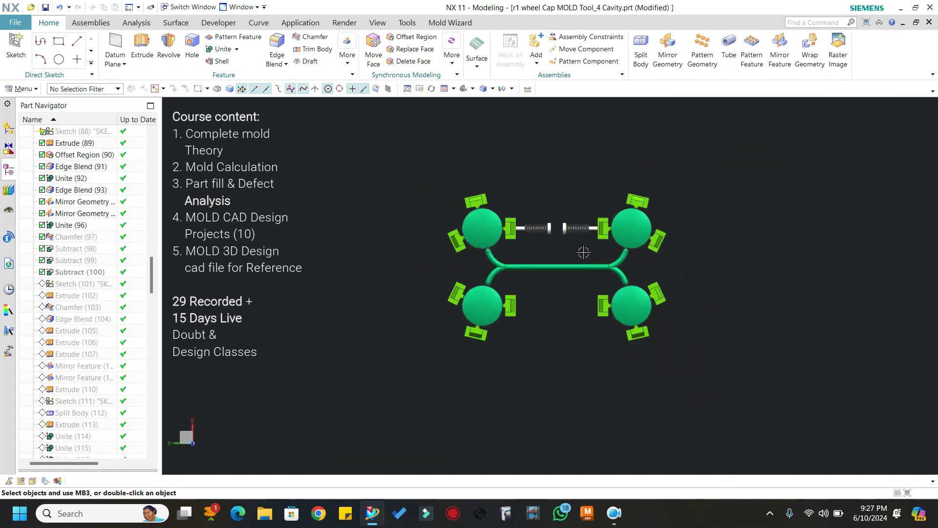
Step: Show all bodies of the mold and hide the top clamping plate and the cavity plate
key(ctrl+shift+u)
middle_drag(567, 235, 593, 210)
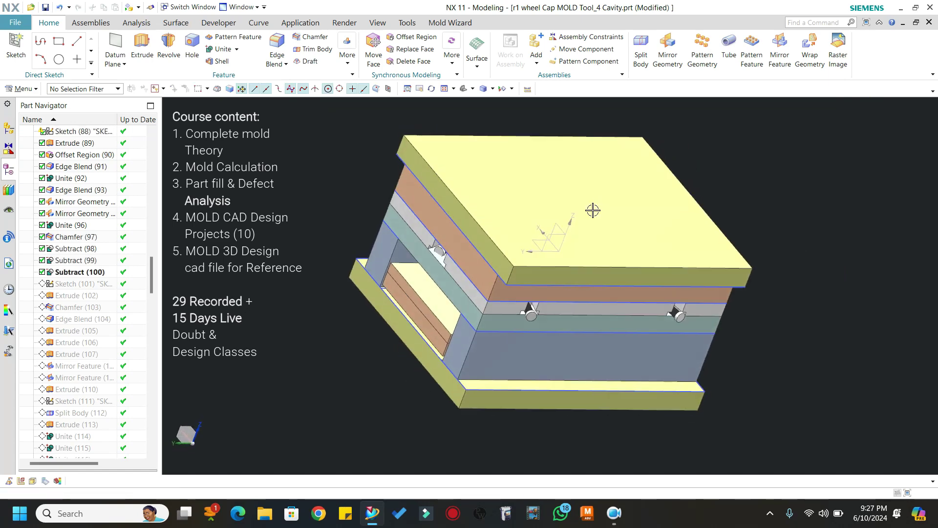
key(ctrl+shift+i)
click(656, 194)
click(610, 270)
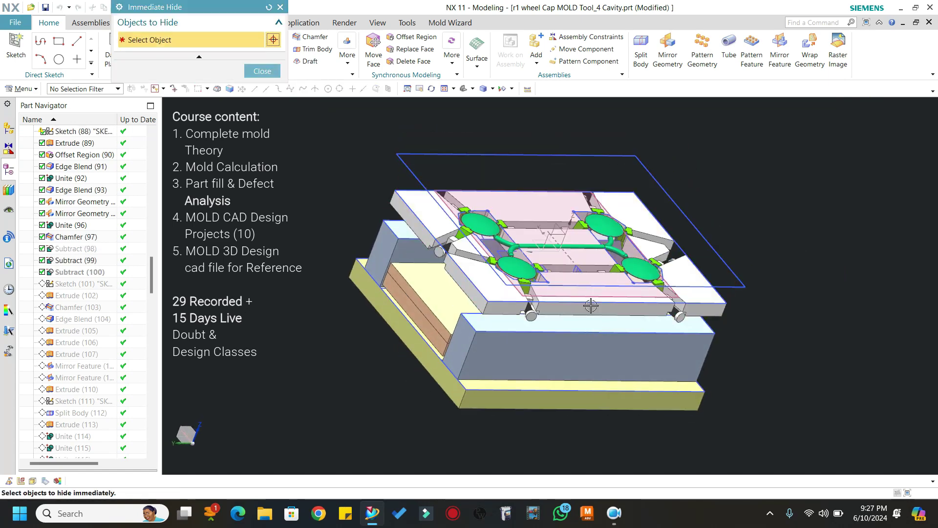
Step: Hide the spacer blocks, bottom clamping plate, ejector plates and the first corner piece of the core plate
click(586, 347)
click(542, 374)
click(504, 349)
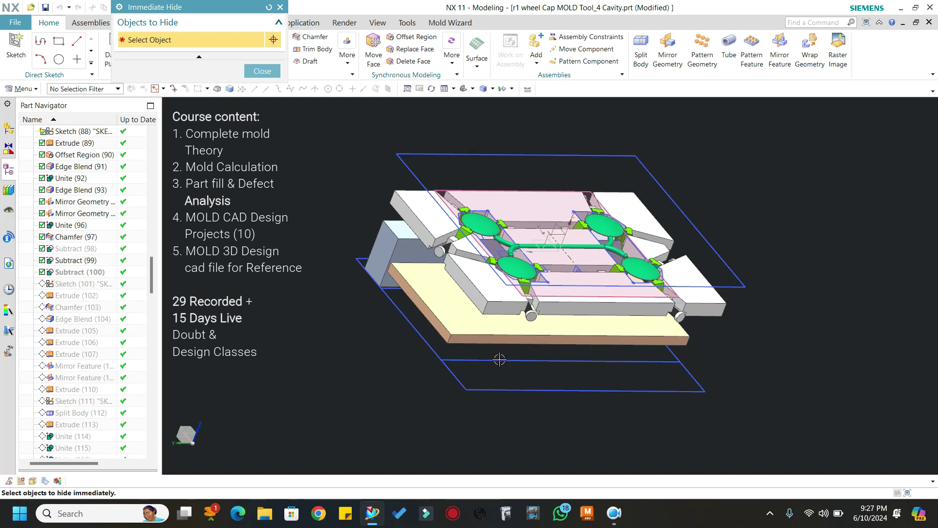
click(470, 318)
click(426, 255)
click(429, 230)
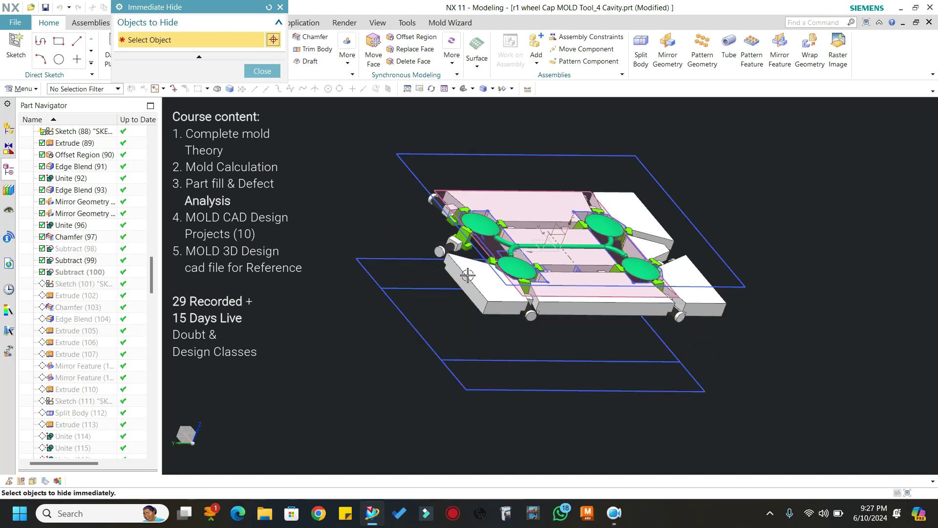
Step: Hide the remaining core plate pieces and insert blocks around the sliders, leaving only the mouldings, runner and slider assemblies
click(564, 291)
click(604, 299)
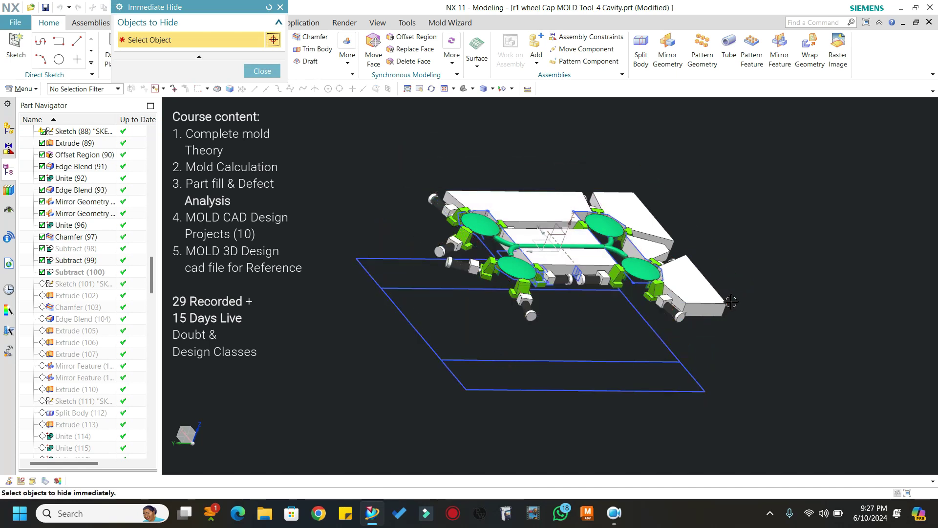
click(711, 286)
scroll(655, 259, up, 2)
click(652, 247)
click(652, 225)
scroll(652, 224, down, 2)
scroll(557, 205, up, 2)
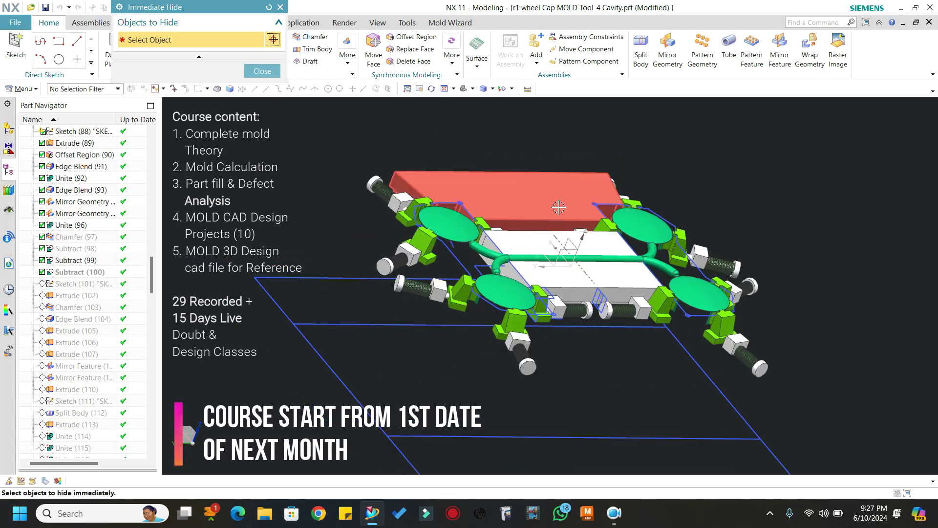
click(559, 207)
click(600, 257)
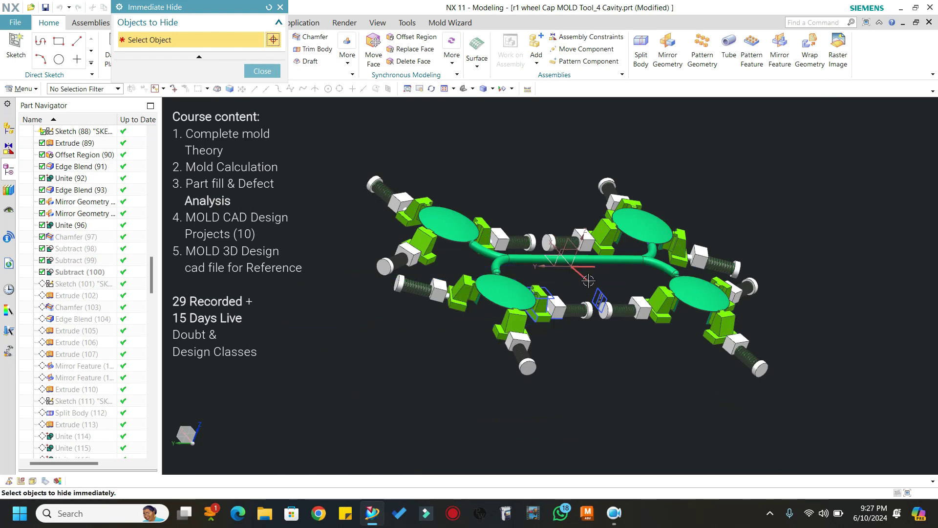
Step: Examine the clearance between the slider and spring assemblies around the four mouldings, at an angle and from the top
scroll(601, 297, up, 3)
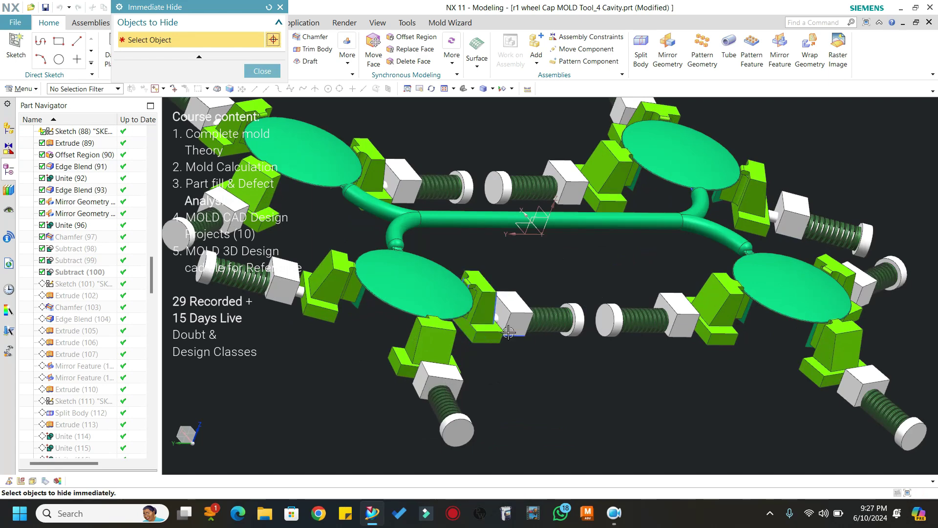
scroll(508, 338, down, 3)
middle_drag(508, 337, 299, 185)
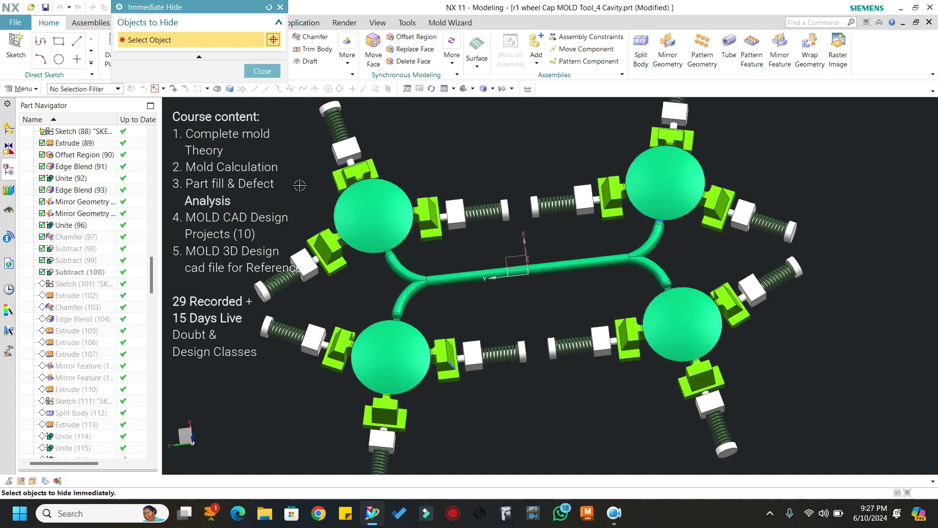
click(263, 72)
scroll(491, 172, down, 2)
middle_drag(493, 174, 495, 203)
key(F8)
scroll(475, 218, up, 3)
scroll(475, 218, down, 3)
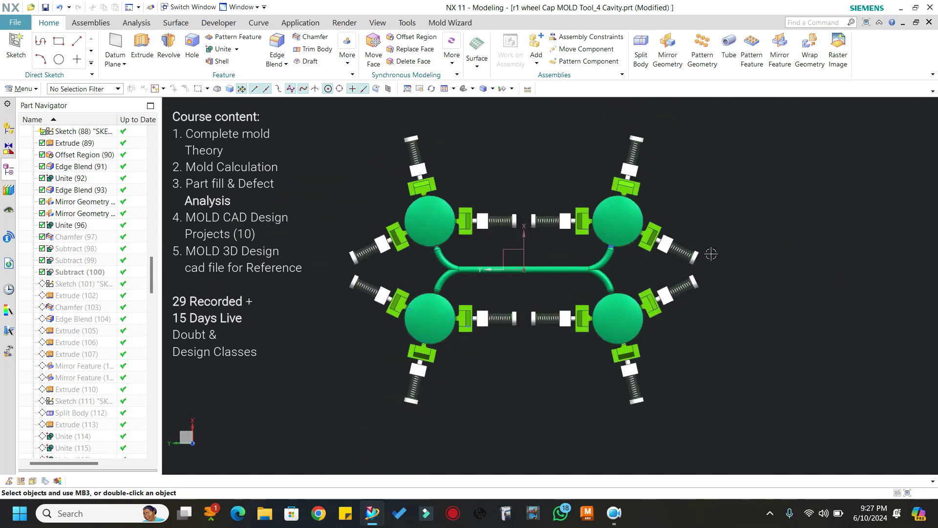
scroll(702, 253, up, 2)
scroll(704, 252, down, 1)
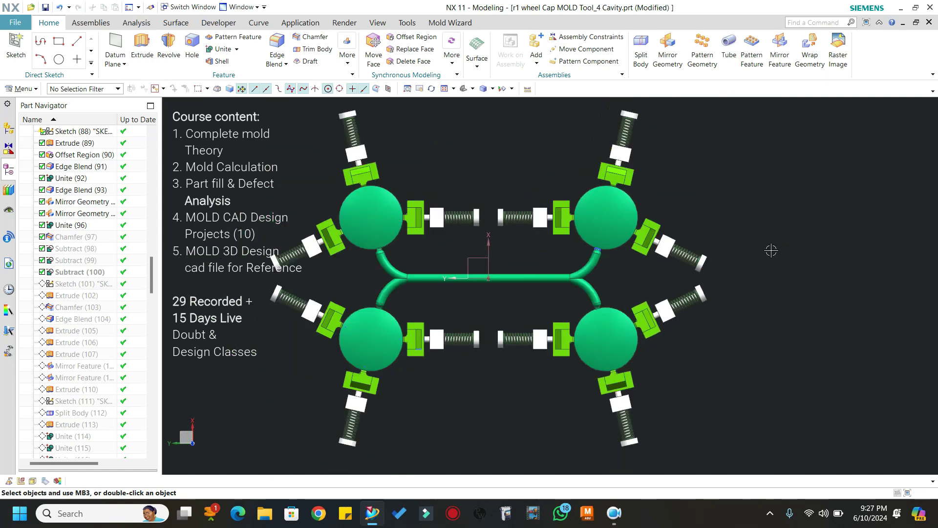
scroll(733, 255, down, 1)
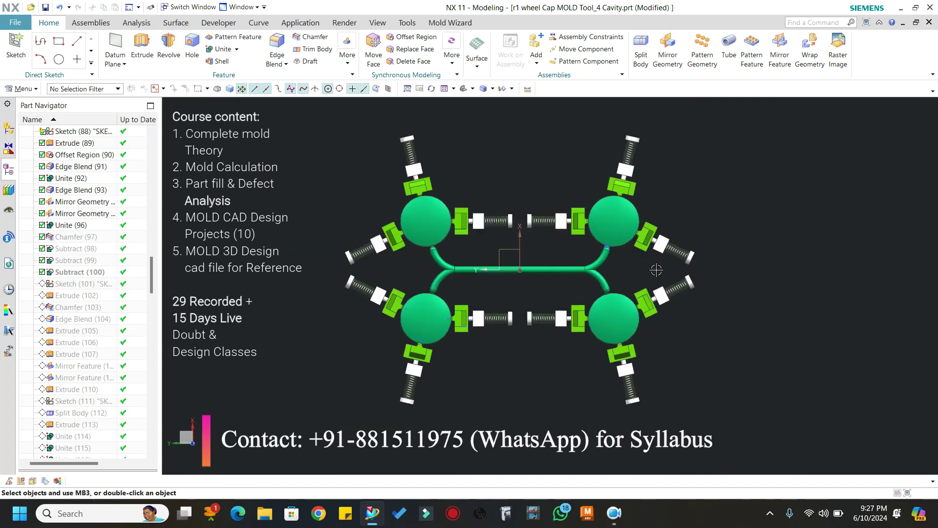
scroll(343, 229, up, 5)
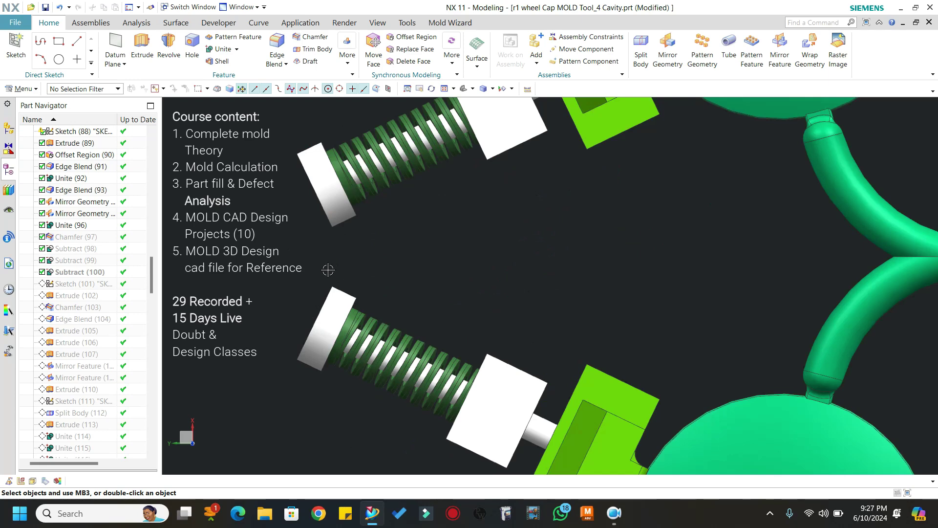
Step: Swap the shown and hidden bodies to bring back the mold plates and core plate pieces
shift+middle_drag(319, 235, 324, 246)
scroll(342, 294, down, 3)
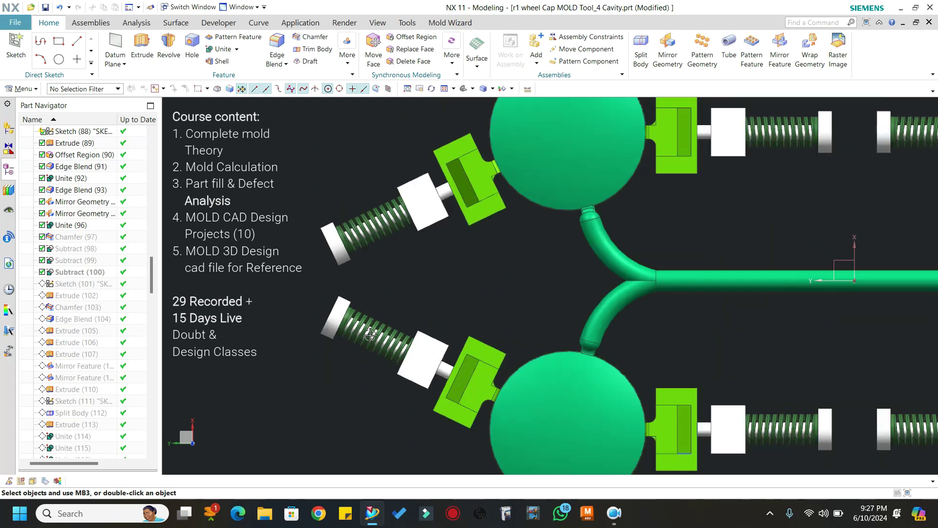
scroll(368, 269, down, 2)
scroll(440, 247, down, 4)
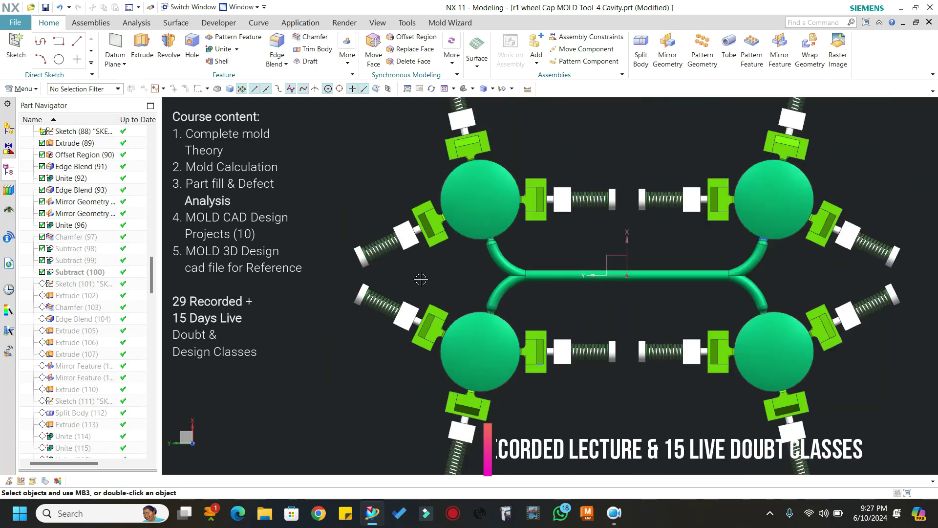
middle_drag(463, 249, 641, 297)
key(ctrl+shift+b)
scroll(623, 321, down, 1)
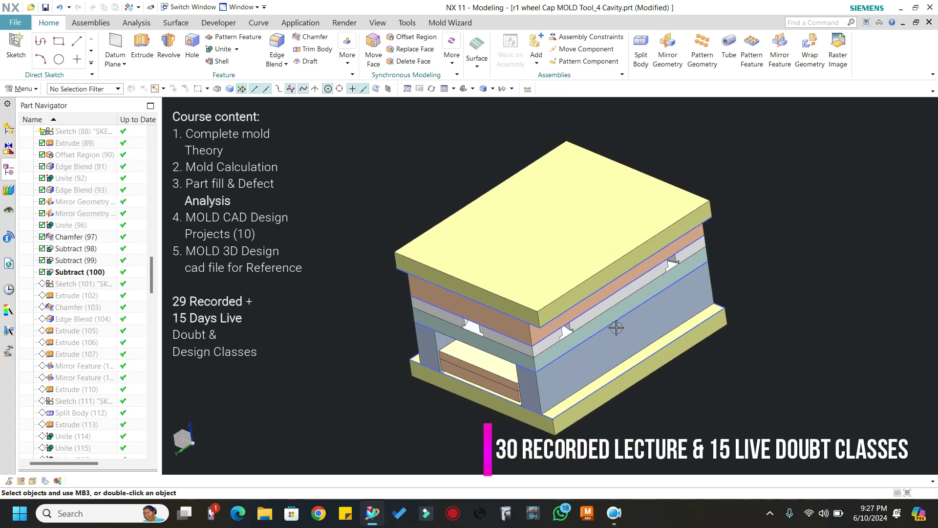
middle_drag(618, 327, 622, 303)
scroll(574, 281, up, 2)
Step: Hide all core plate pieces from the swapped set and swap back to show them around the sliders
key(ctrl+shift+i)
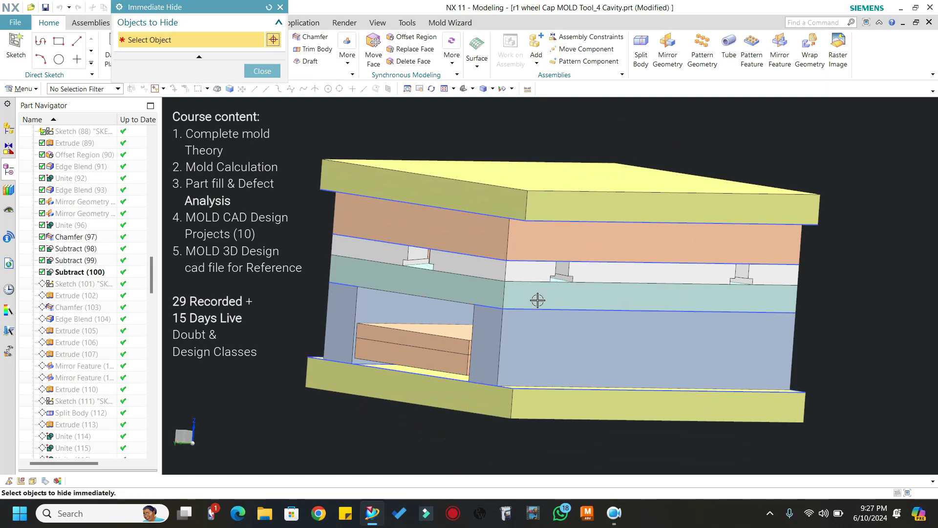
middle_drag(625, 281, 736, 275)
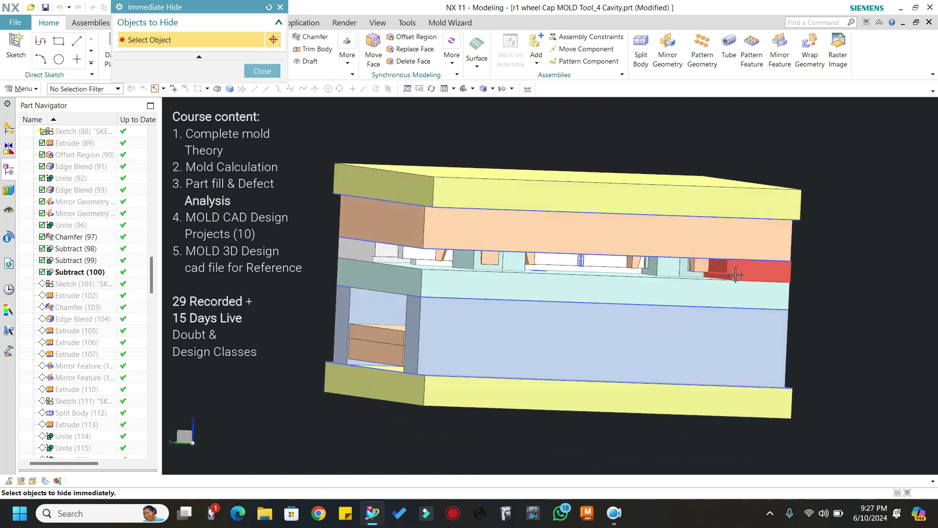
scroll(543, 262, up, 3)
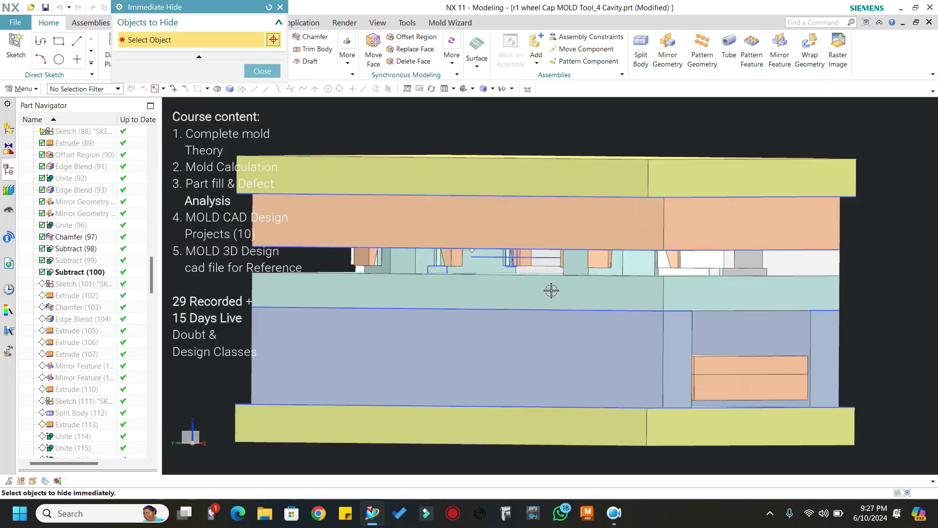
scroll(766, 286, down, 2)
middle_drag(766, 287, 671, 255)
scroll(745, 262, down, 2)
mouse_move(773, 270)
middle_down()
mouse_move(720, 278)
mouse_move(755, 264)
middle_up()
scroll(758, 263, up, 3)
click(262, 71)
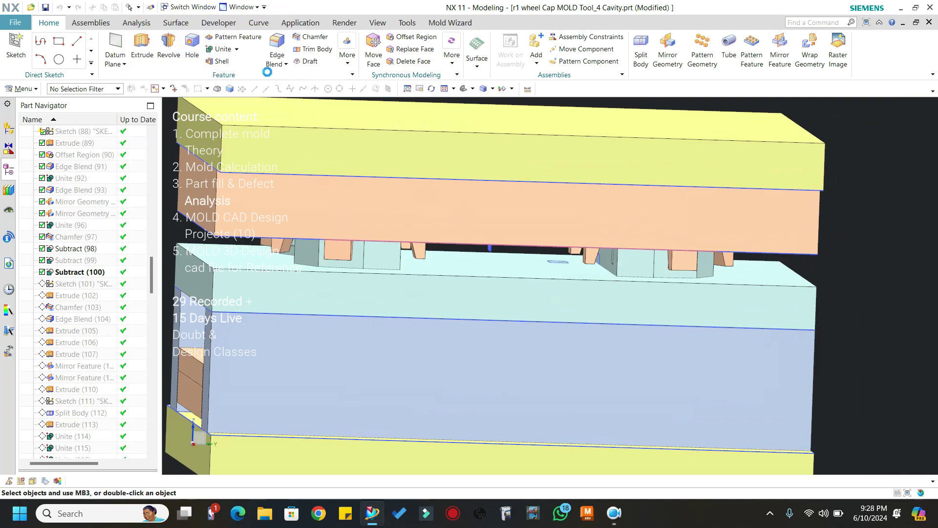
scroll(538, 273, down, 3)
middle_drag(538, 274, 614, 286)
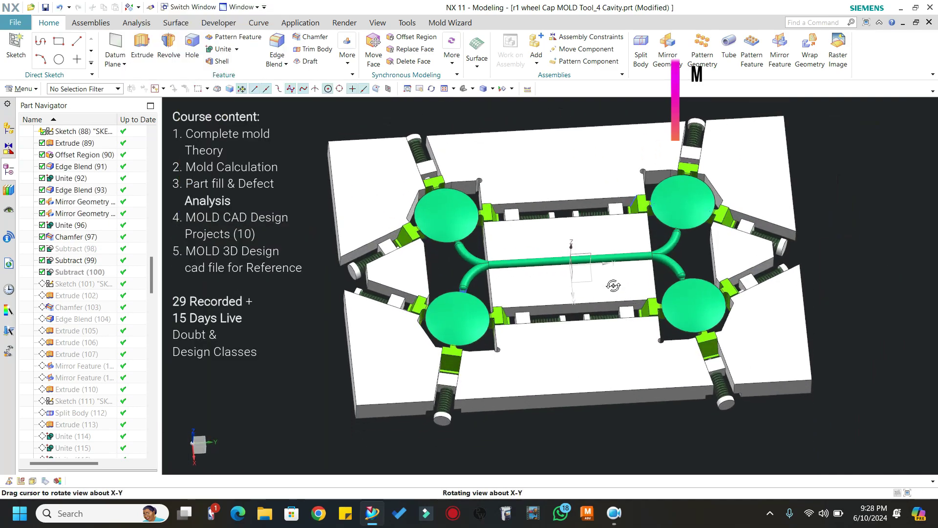
Step: Examine from below how the core plate pieces fit around the two neighbouring angled sliders
middle_drag(632, 345, 506, 161)
scroll(449, 230, up, 5)
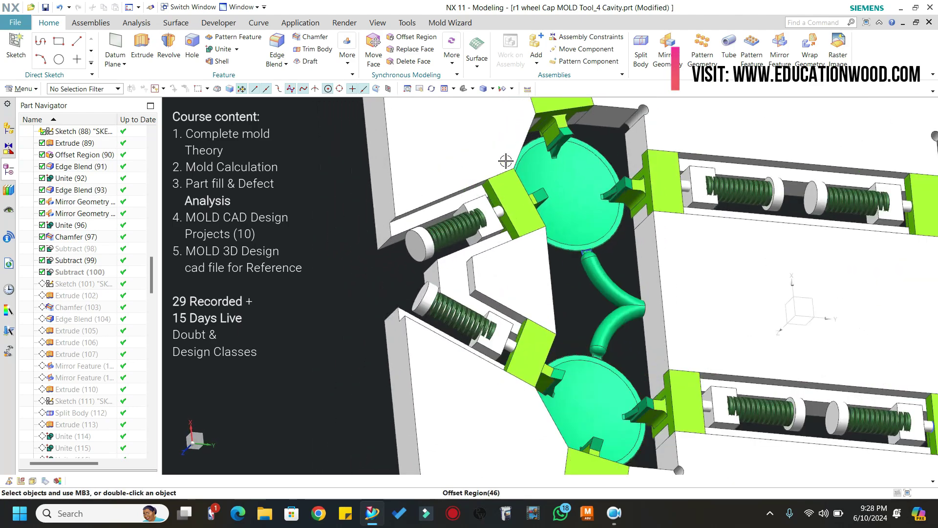
scroll(493, 182, up, 5)
scroll(385, 248, down, 3)
middle_drag(461, 236, 475, 264)
scroll(430, 296, up, 6)
middle_drag(393, 291, 391, 196)
key(F8)
scroll(388, 238, down, 1)
scroll(380, 252, up, 2)
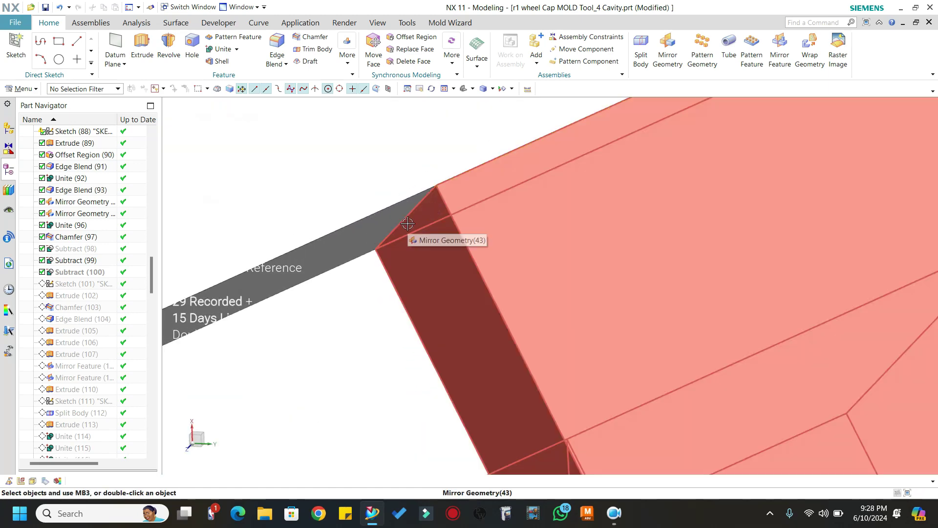
scroll(407, 223, down, 8)
middle_drag(456, 259, 467, 279)
scroll(468, 278, up, 1)
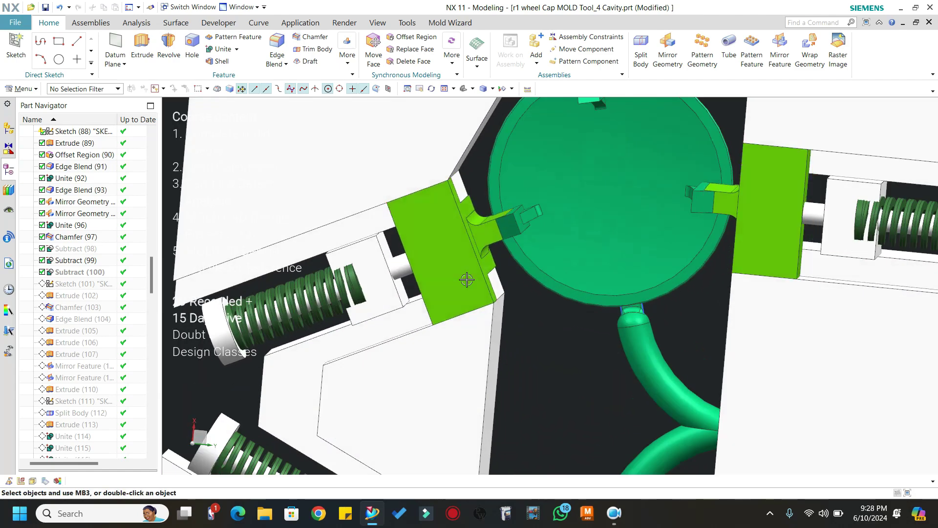
Step: Examine the overall split of the core plate pieces and the slider pockets around all four cavities
key(F8)
scroll(437, 255, down, 2)
scroll(437, 255, down, 5)
scroll(451, 210, up, 5)
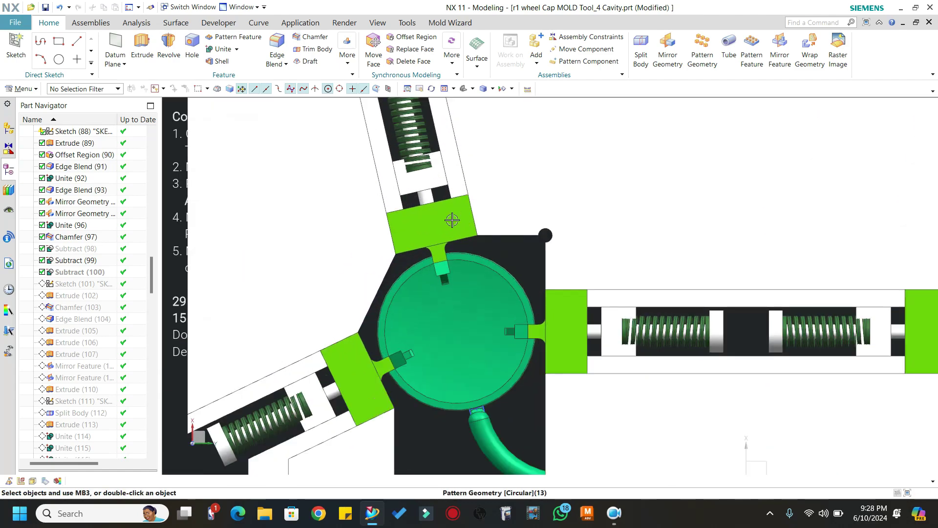
scroll(488, 225, down, 3)
scroll(488, 225, up, 3)
scroll(545, 189, down, 3)
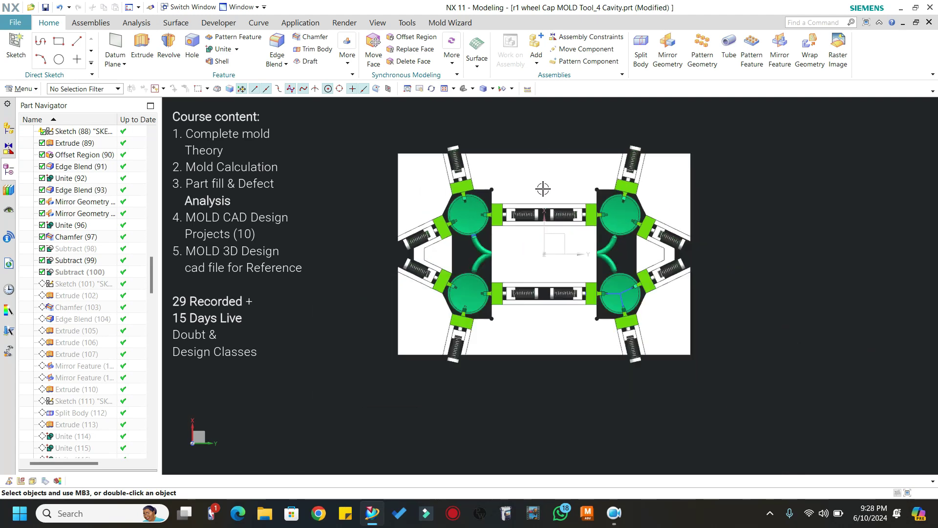
scroll(545, 189, up, 1)
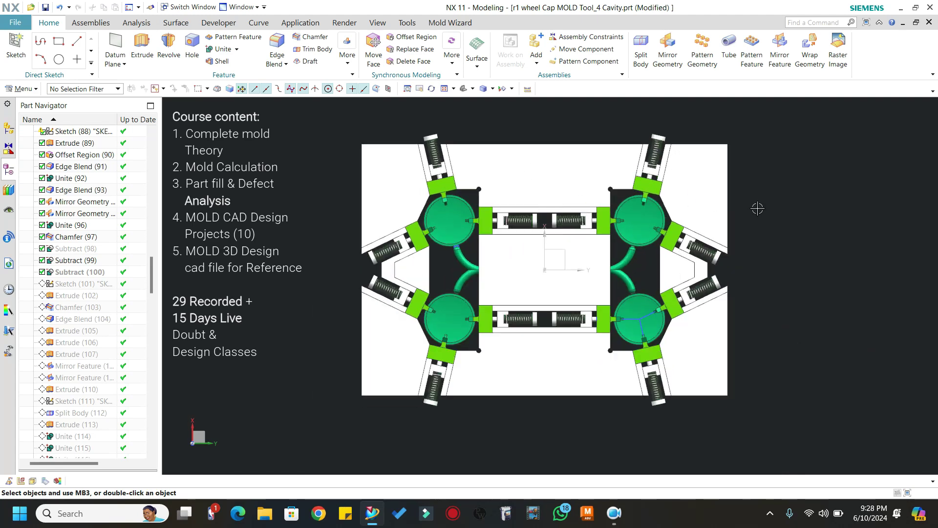
middle_drag(758, 210, 581, 234)
scroll(416, 274, up, 2)
middle_drag(415, 295, 407, 279)
key(F8)
scroll(398, 215, down, 2)
scroll(394, 187, up, 3)
scroll(503, 222, down, 3)
middle_drag(503, 222, 503, 210)
Step: Hide the core back plate from the swapped set and swap back to show it beneath the core plate pieces
key(ctrl+shift+b)
scroll(467, 221, down, 1)
middle_drag(587, 281, 575, 245)
scroll(492, 264, up, 2)
key(ctrl+shift+i)
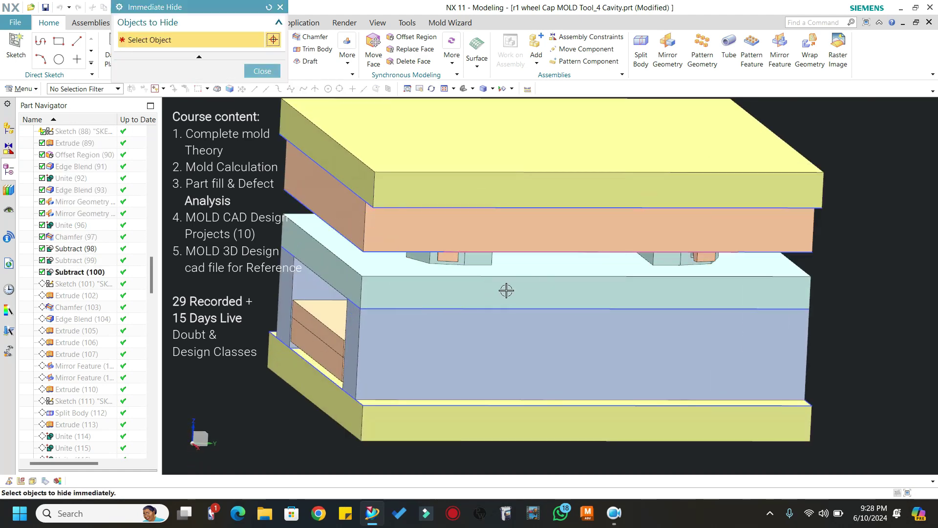
click(505, 292)
click(258, 70)
key(ctrl+shift+b)
middle_drag(401, 230, 386, 264)
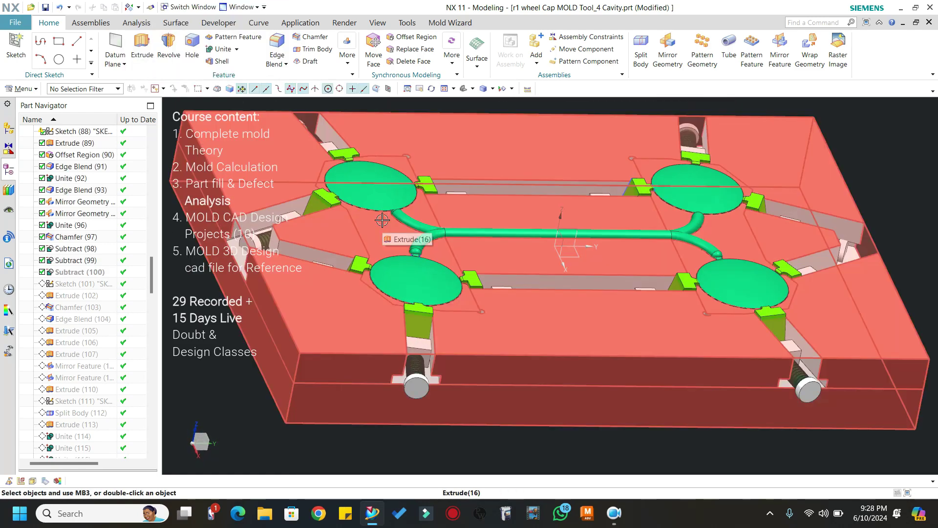
Step: Change the display colour of the core back plate to light purple
key(ctrl+j)
click(382, 238)
click(224, 105)
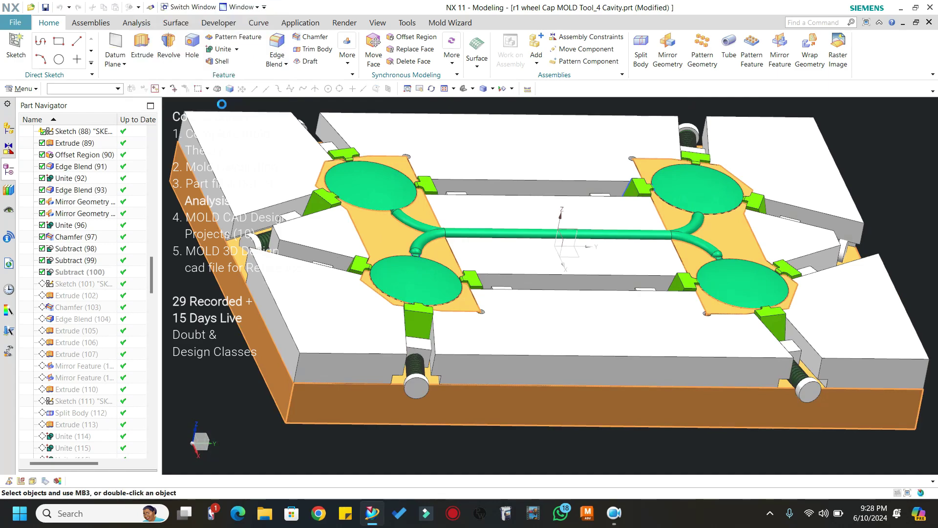
click(210, 62)
click(239, 250)
click(223, 426)
click(183, 324)
Step: Examine the round corner relief of the insert pocket beside a cavity up close
scroll(613, 258, down, 3)
scroll(613, 258, up, 1)
middle_drag(612, 257, 617, 351)
scroll(648, 277, up, 1)
key(F8)
scroll(443, 192, up, 7)
middle_drag(495, 173, 501, 164)
scroll(481, 148, up, 5)
scroll(481, 147, up, 2)
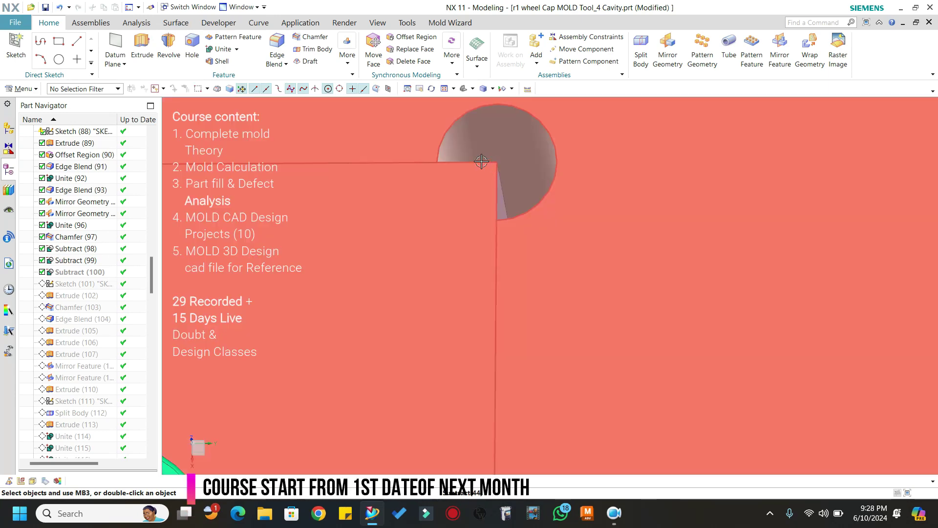
scroll(497, 174, down, 4)
mouse_move(532, 193)
middle_down()
mouse_move(545, 214)
mouse_move(538, 201)
middle_up()
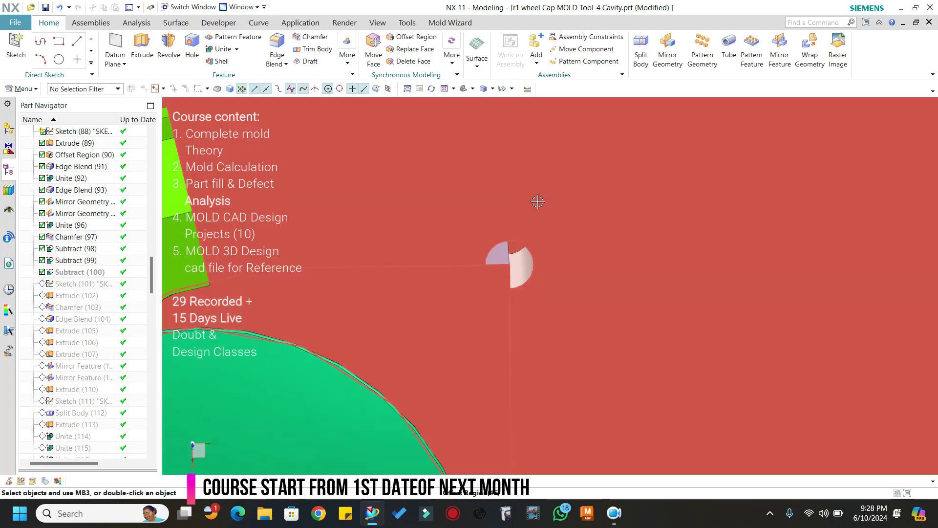
Step: Examine the pocket's corner relief squarely from the top and the complete core side with its back plate
key(F8)
scroll(509, 212, down, 1)
scroll(475, 220, up, 4)
scroll(458, 215, down, 4)
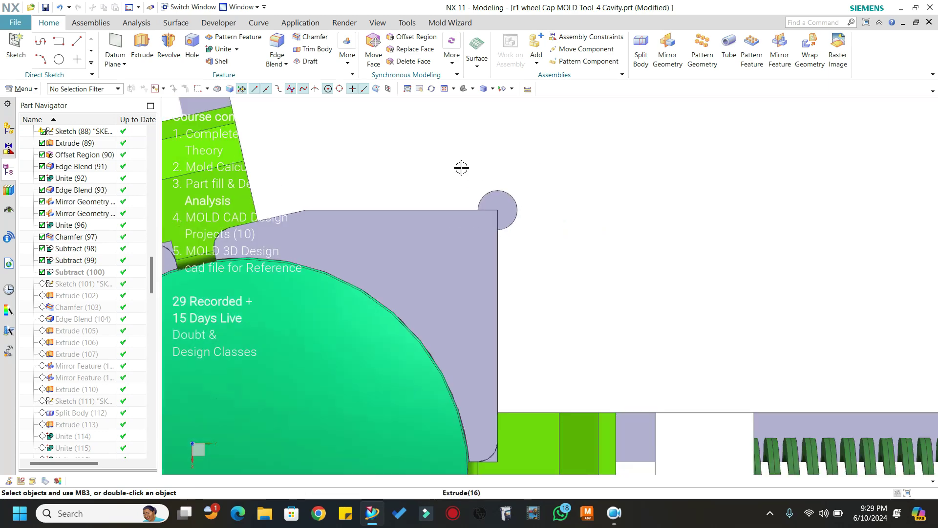
scroll(510, 243, up, 3)
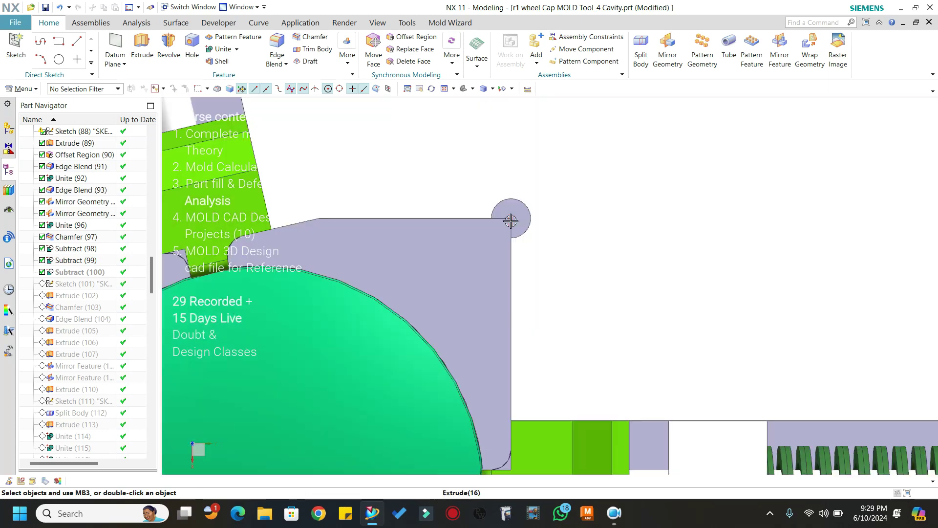
scroll(511, 220, down, 5)
mouse_move(601, 251)
middle_down()
mouse_move(534, 200)
mouse_move(601, 249)
mouse_move(601, 267)
middle_up()
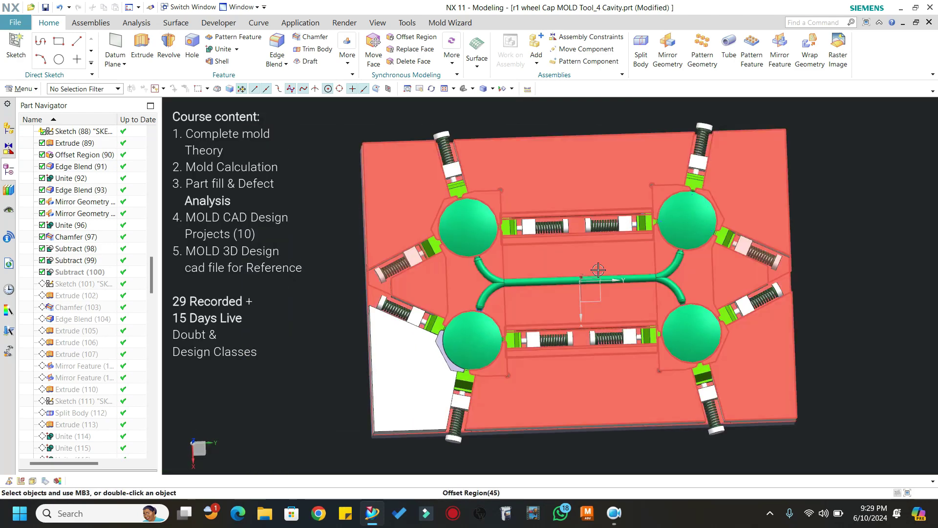
key(F8)
scroll(435, 238, down, 3)
scroll(473, 248, up, 3)
middle_drag(862, 297, 857, 288)
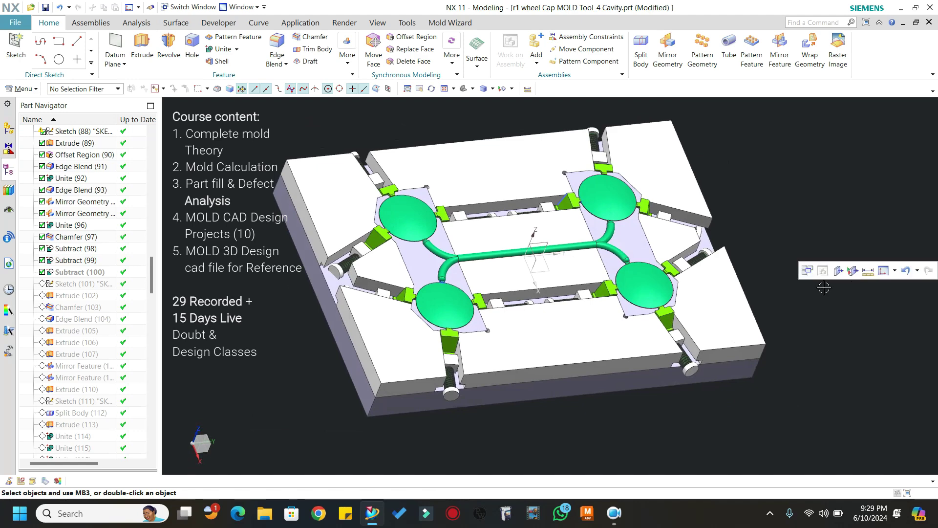
key(ctrl+shift+b)
scroll(578, 224, down, 2)
middle_drag(579, 245, 595, 317)
scroll(626, 261, up, 1)
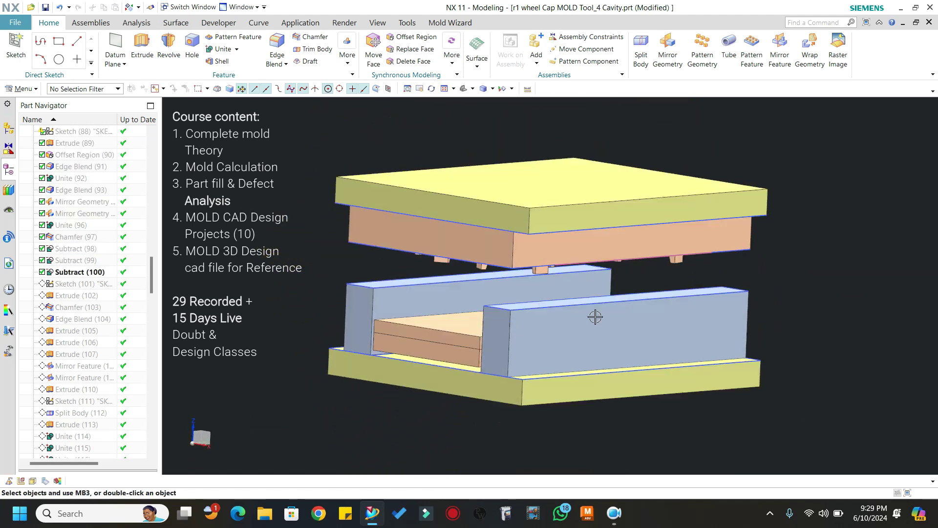
key(ctrl+shift+b)
key(ctrl+shift+k)
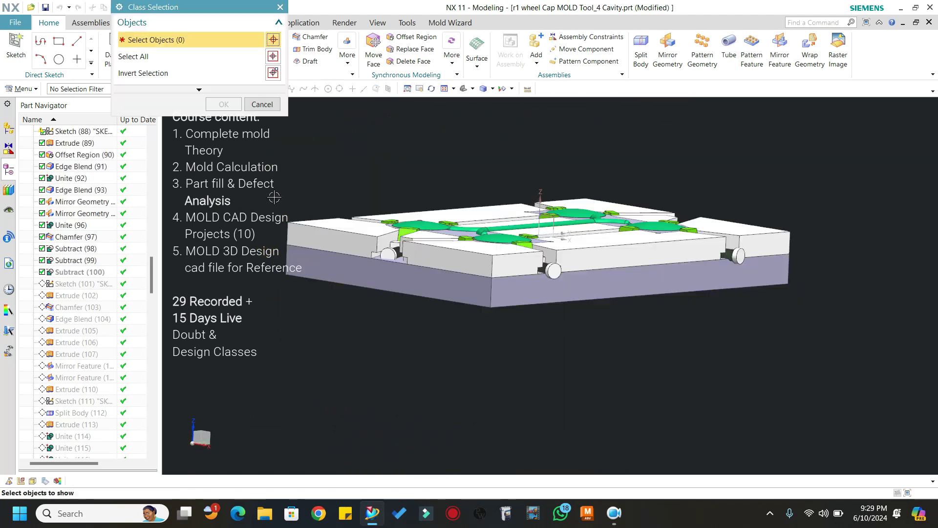
click(262, 104)
Step: Hide the spacer blocks, ejector plates and bottom clamping plate from the swapped set, and return to the core side in top view
key(ctrl+shift+b)
key(ctrl+b)
click(538, 314)
click(445, 307)
click(441, 342)
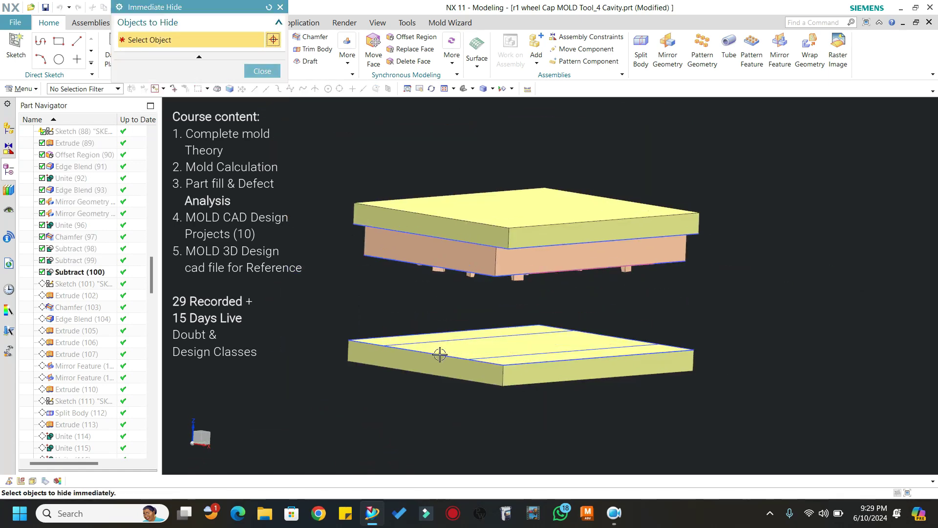
click(459, 367)
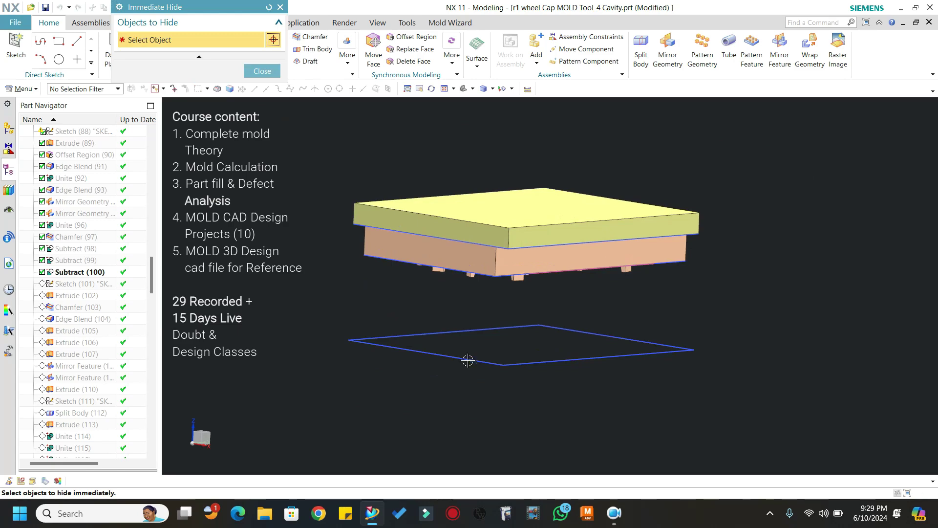
click(262, 71)
scroll(589, 276, down, 1)
middle_drag(616, 296, 621, 326)
key(F8)
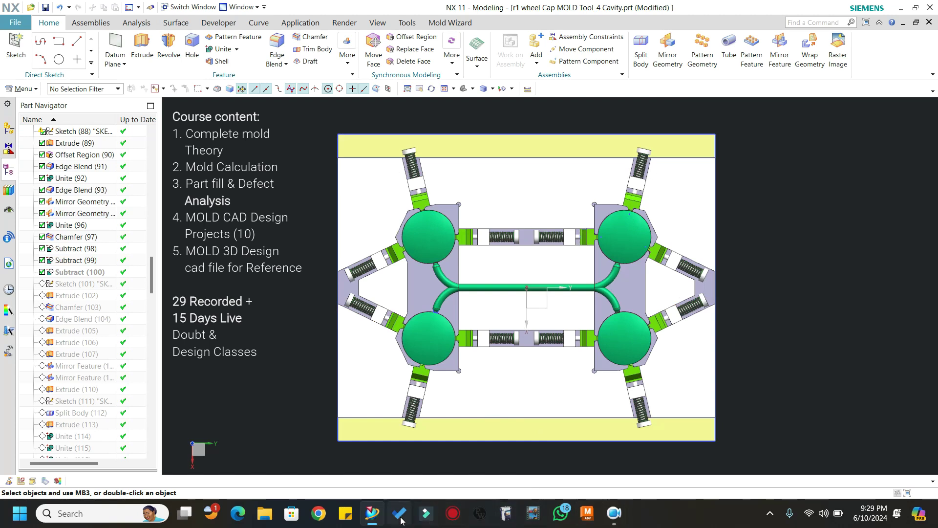
Step: Switch to the screen recorder's drawing tools and mark the separate core plate pieces with red arrows
click(616, 519)
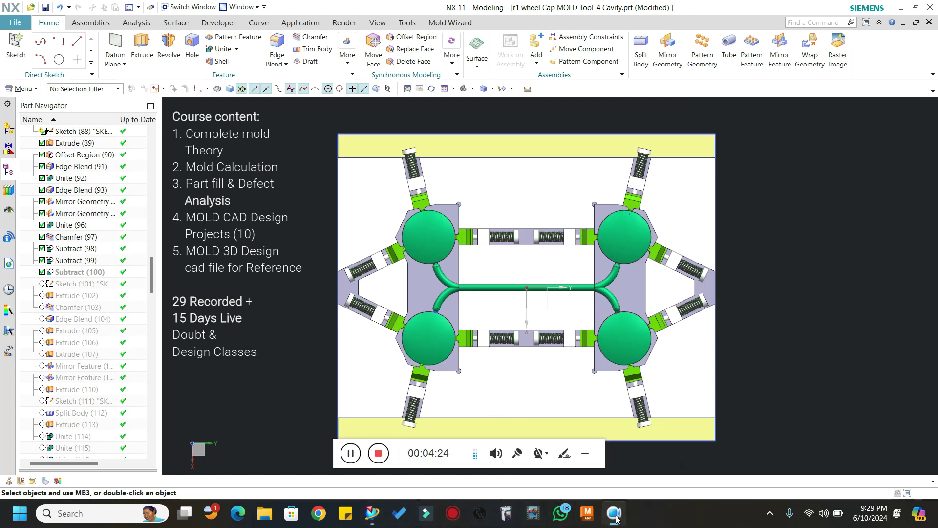
click(564, 454)
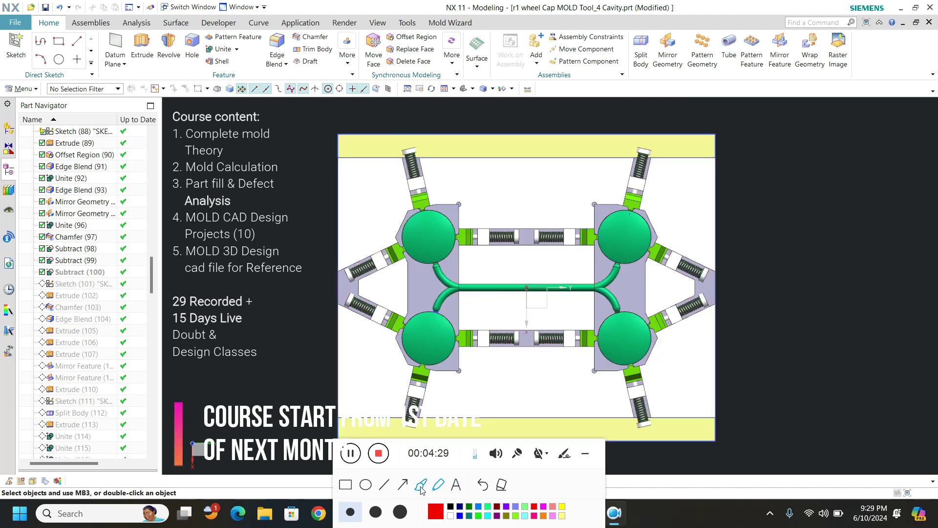
drag(323, 229, 363, 211)
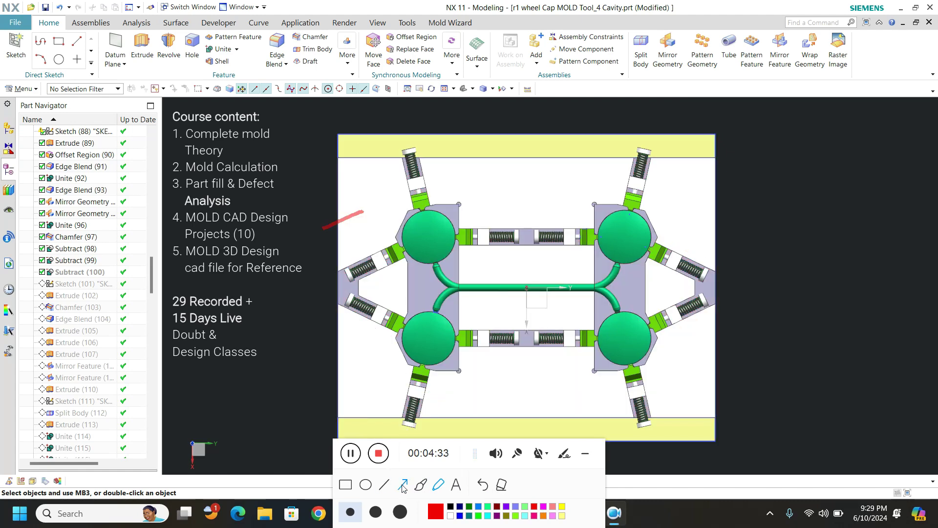
drag(500, 157, 507, 193)
drag(339, 191, 375, 217)
drag(707, 174, 691, 196)
drag(509, 260, 547, 260)
drag(508, 379, 535, 379)
drag(670, 395, 680, 370)
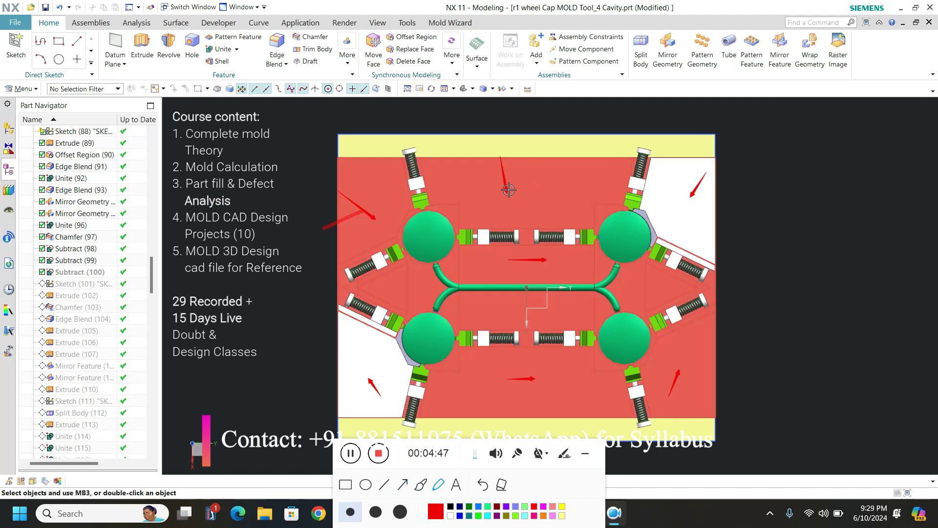
Step: Circle the central runner and its branches at both insert pockets in red, and close the drawing tools
drag(503, 264, 469, 295)
drag(514, 261, 500, 268)
drag(544, 265, 563, 256)
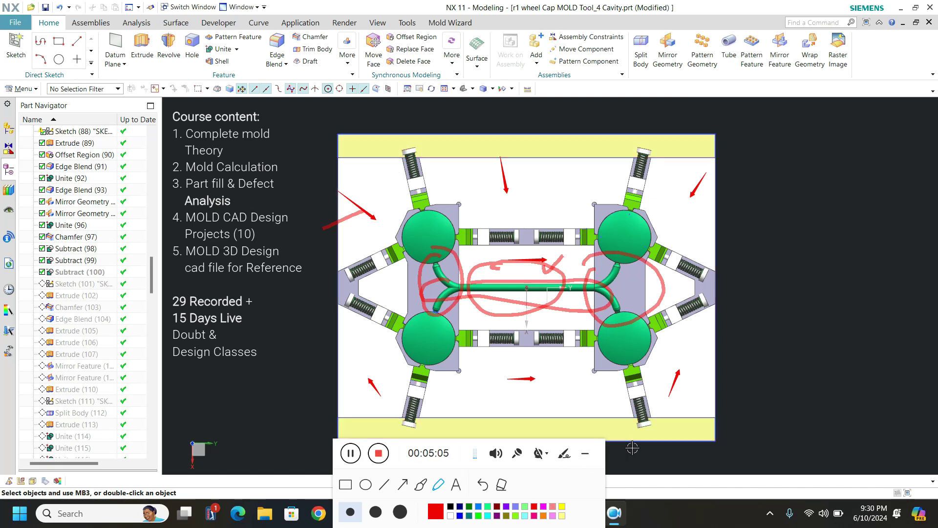
click(586, 460)
Step: Examine the complete core half with its sliders, back plate and spacer blocks at an angle
mouse_move(584, 313)
middle_down()
mouse_move(587, 320)
mouse_move(644, 291)
mouse_move(660, 318)
mouse_move(611, 288)
mouse_move(631, 314)
mouse_move(584, 275)
middle_up()
scroll(590, 285, down, 1)
scroll(518, 260, up, 1)
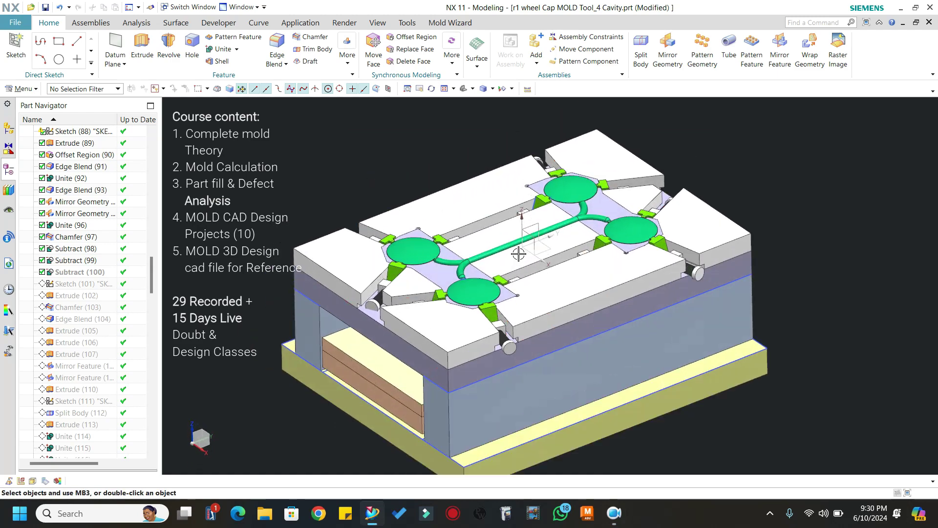
middle_drag(709, 304, 706, 314)
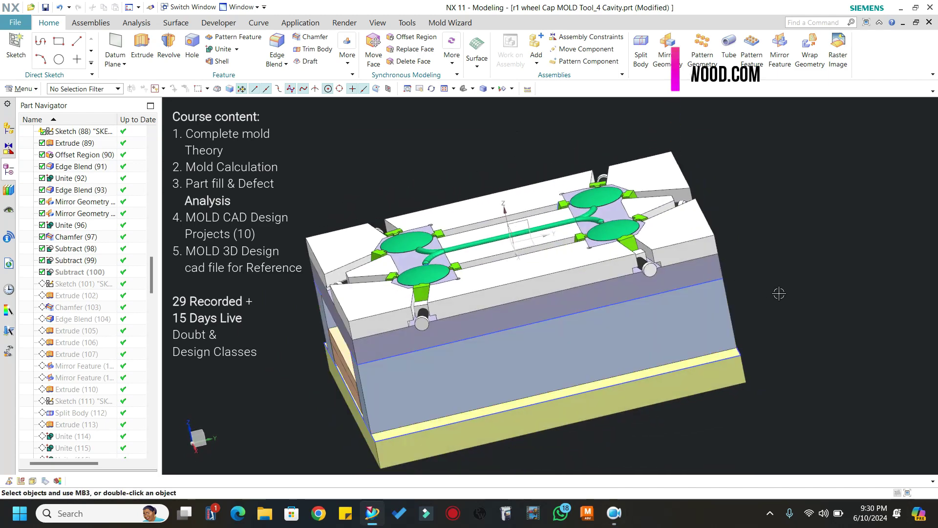
Step: Swap to the cavity-side plates and examine the angled slider pockets around the four cavities up close and in plan view
middle_drag(809, 295, 688, 279)
scroll(641, 231, up, 2)
middle_drag(640, 230, 600, 271)
scroll(581, 192, up, 5)
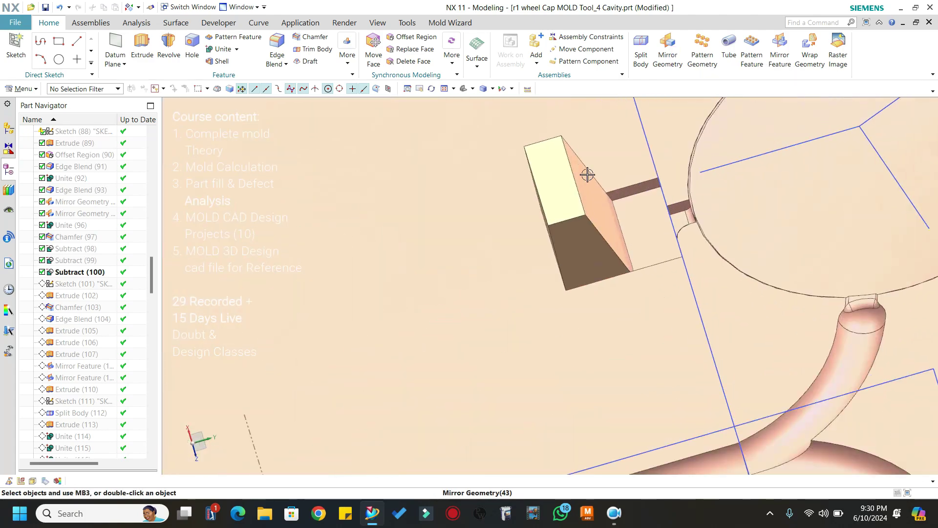
scroll(537, 197, down, 5)
scroll(589, 262, up, 3)
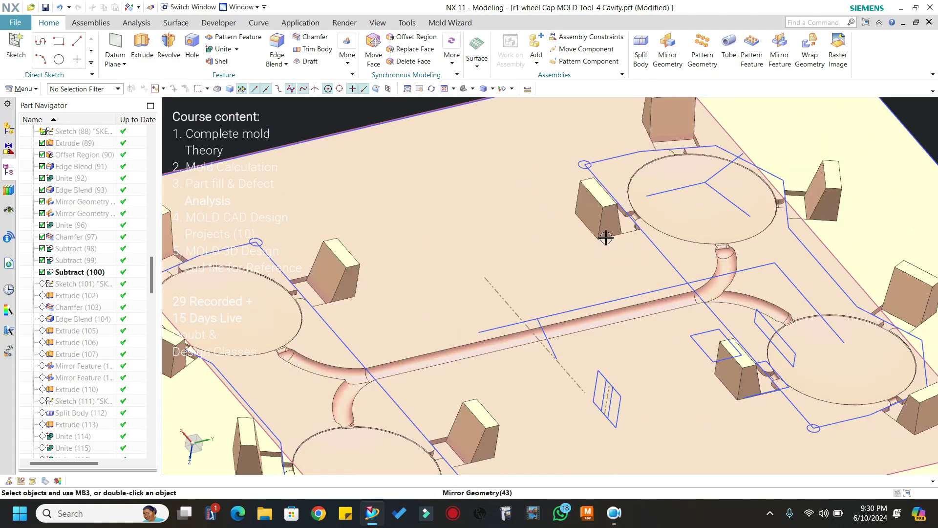
key(F8)
scroll(567, 266, down, 2)
scroll(421, 241, up, 2)
scroll(440, 251, down, 2)
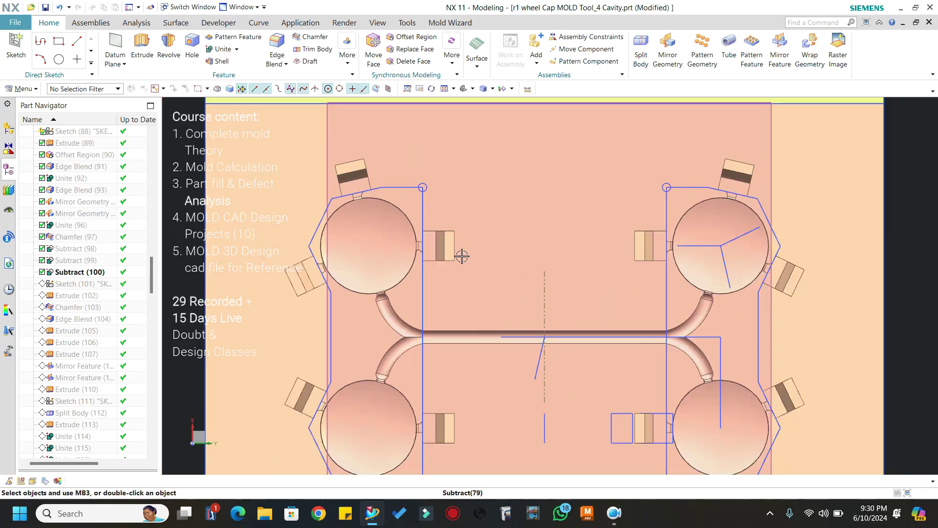
Step: Examine the cavity plate's slider pockets and runner at an angle and face-on, and return to the complete closed mold
middle_drag(463, 255, 461, 195)
scroll(461, 195, up, 3)
scroll(461, 195, down, 2)
middle_drag(484, 235, 285, 281)
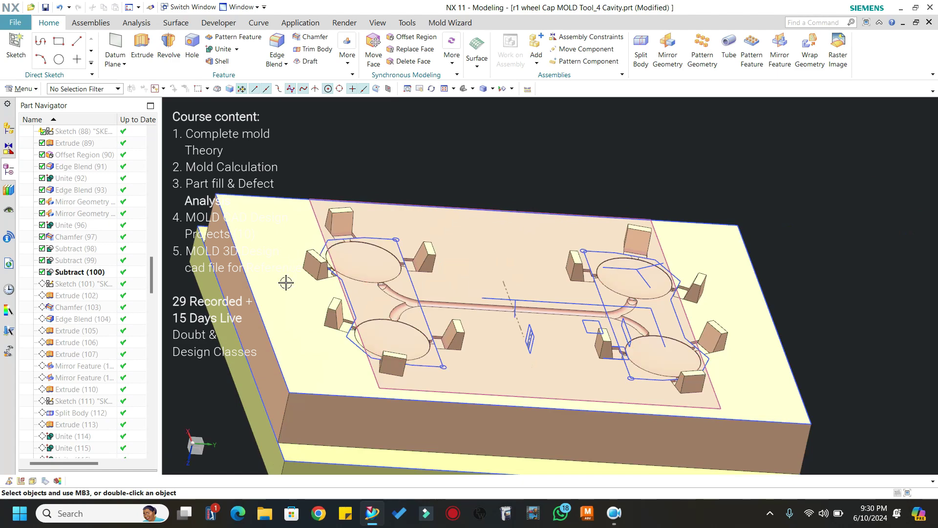
middle_drag(292, 314, 345, 311)
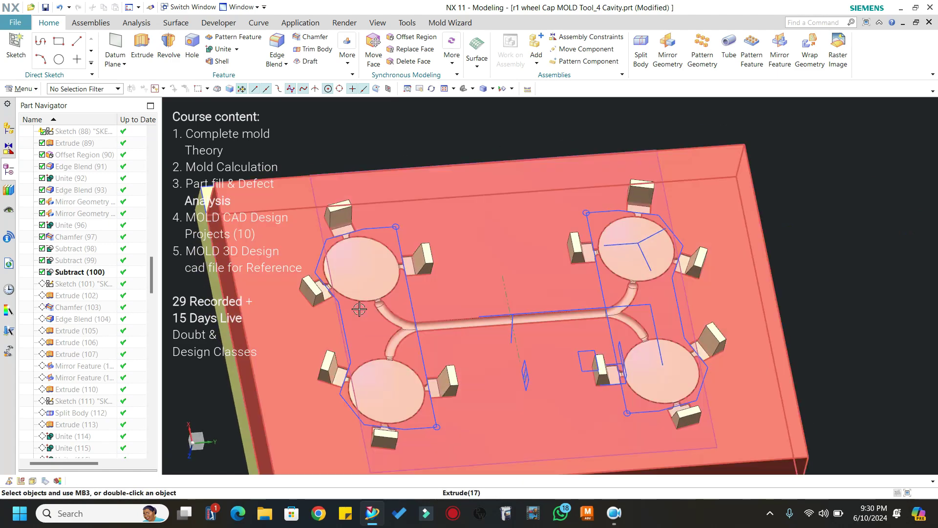
key(F8)
scroll(405, 247, up, 5)
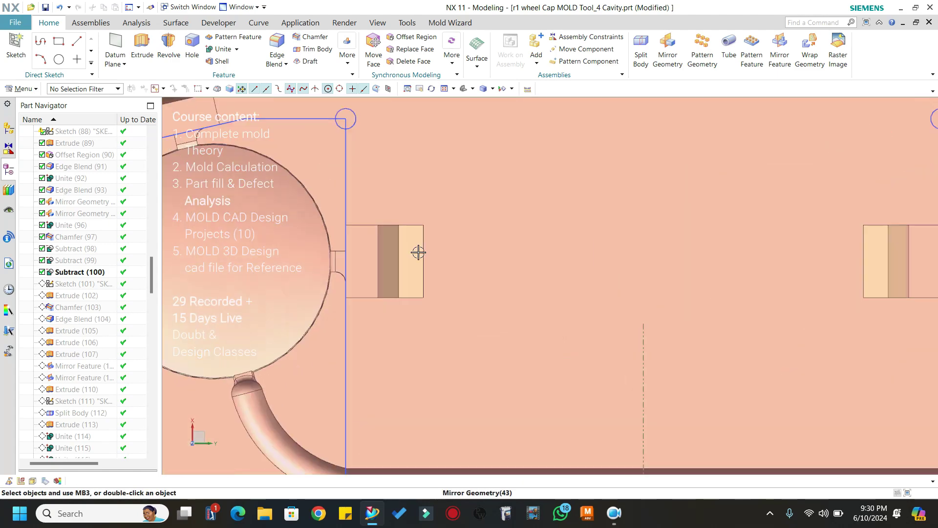
scroll(427, 263, down, 8)
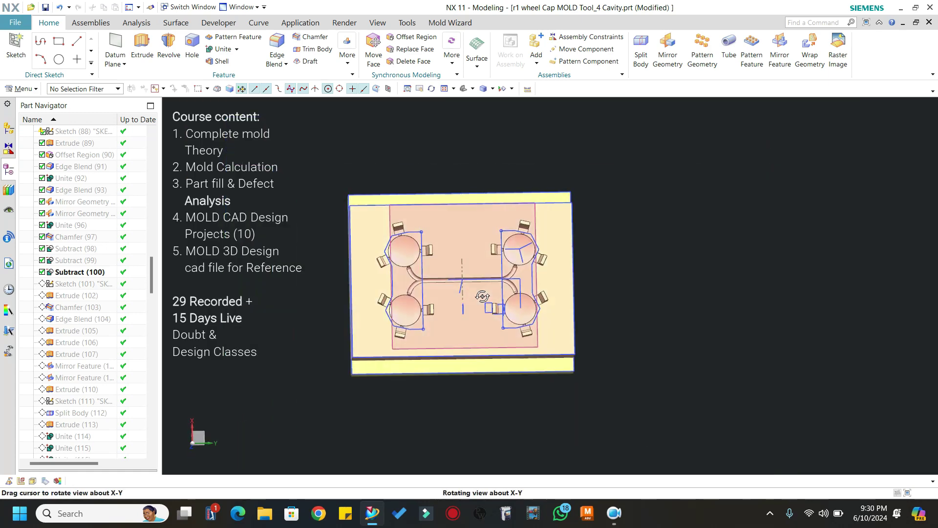
middle_drag(483, 297, 484, 365)
middle_drag(432, 311, 534, 292)
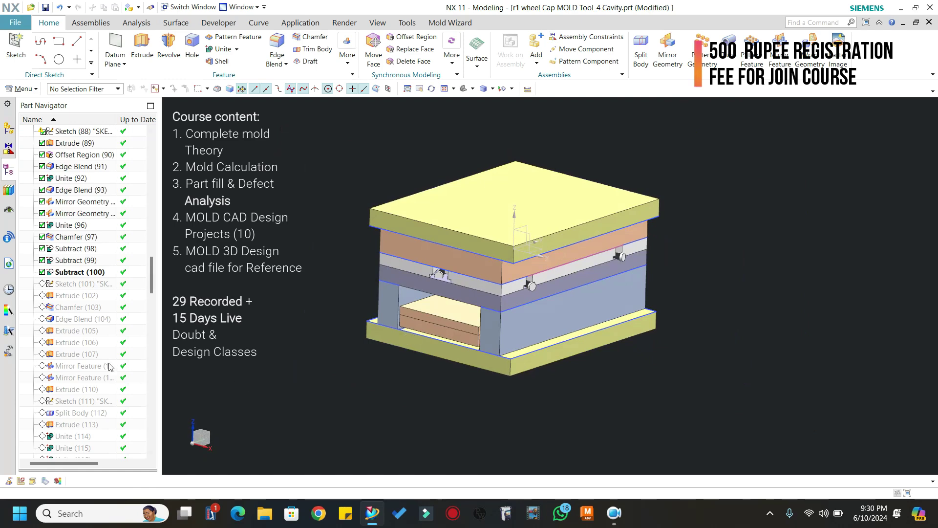
Step: Advance the model history to Sketch (101), the circle near the plate corner, and finish the opened sketch
right_click(74, 289)
click(99, 318)
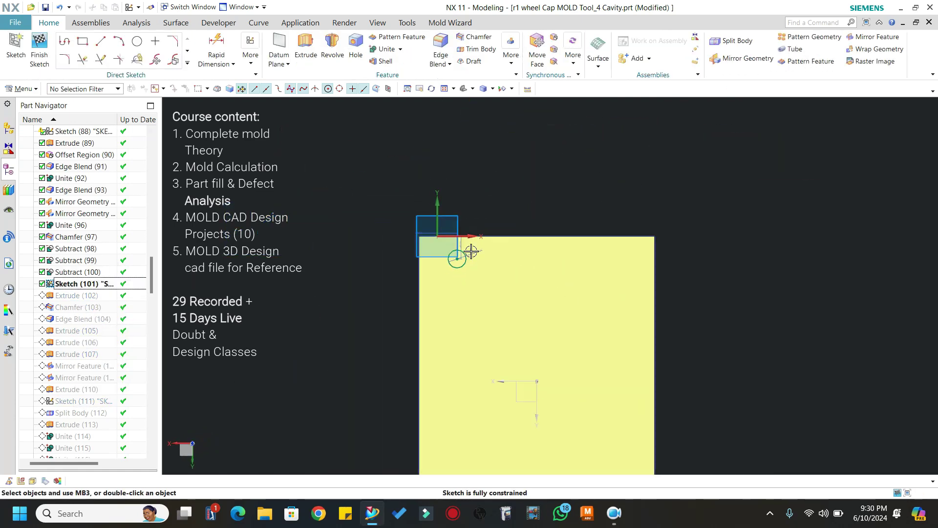
click(40, 48)
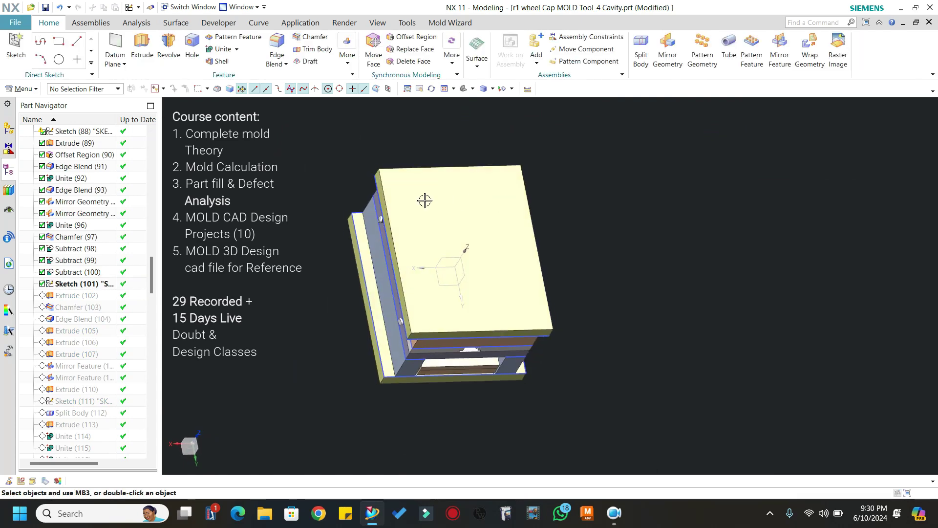
Step: Hide the top clamping plate and cavity plate so the core side with the corner circle is exposed
key(ctrl+shift+i)
click(419, 220)
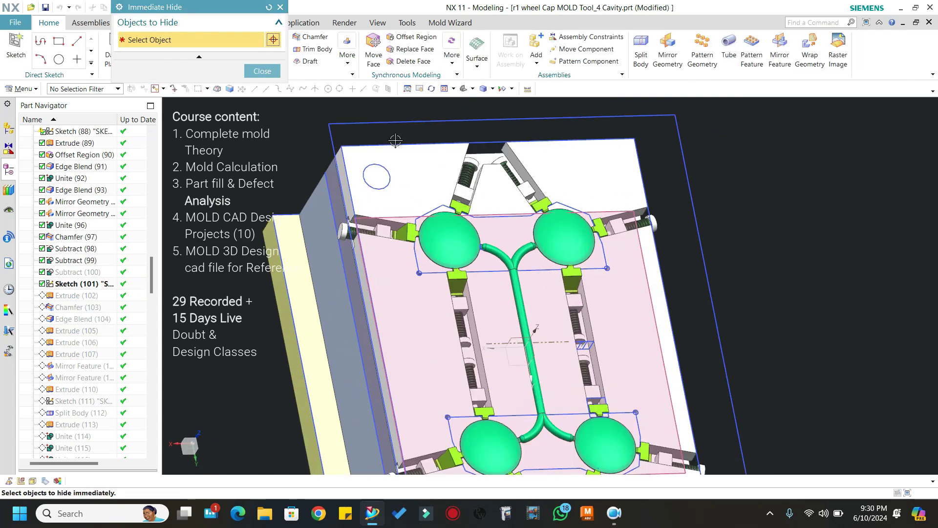
scroll(390, 194, down, 2)
click(254, 71)
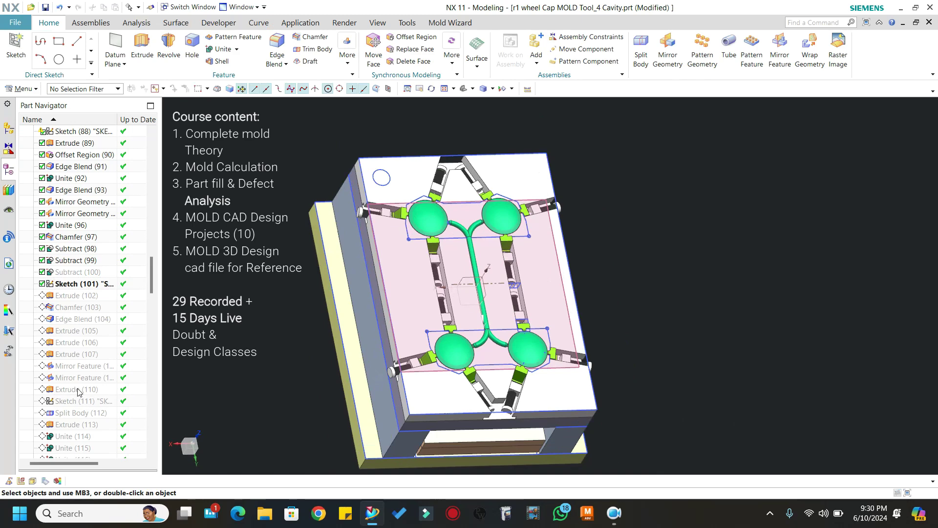
Step: Make the last Mirror Feature before Extrude (110) the current feature and hide the cavity plate above the core
right_click(67, 379)
click(99, 292)
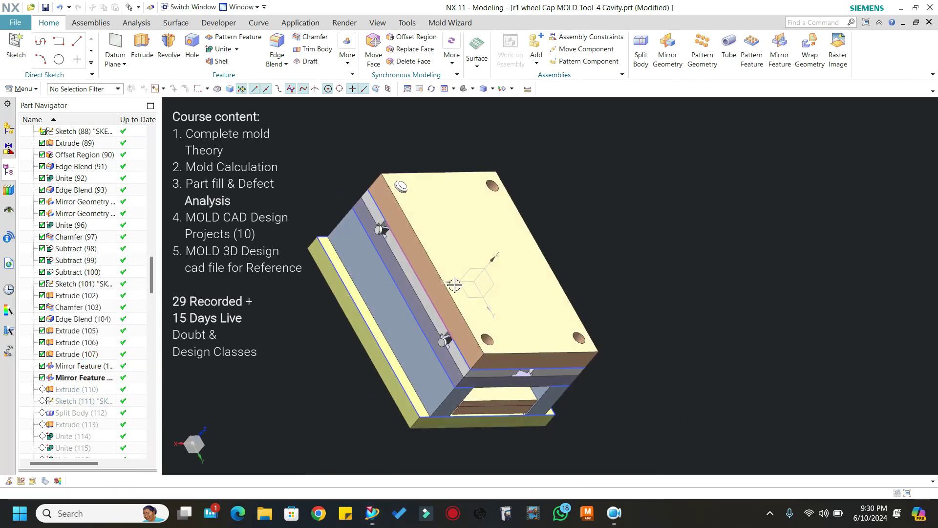
key(ctrl+shift+i)
click(438, 234)
scroll(342, 178, up, 4)
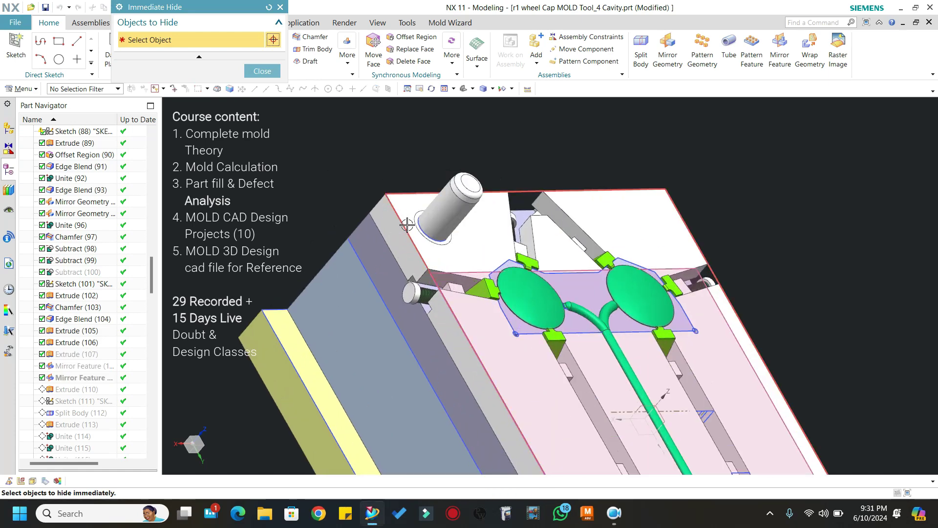
Step: Examine the corner guide pillar and the core half with its sliders and spacer blocks from several angles
scroll(425, 228, down, 3)
middle_drag(386, 270, 390, 300)
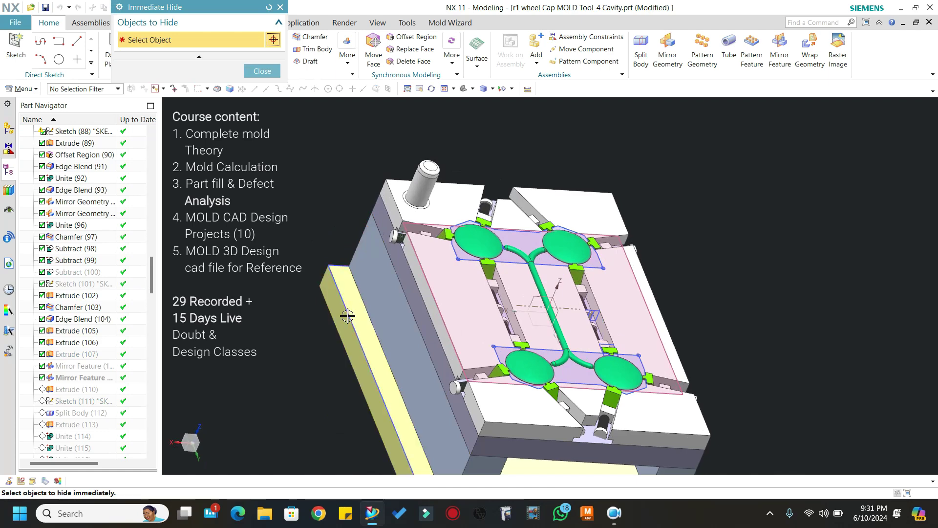
scroll(467, 250, down, 2)
scroll(458, 251, up, 2)
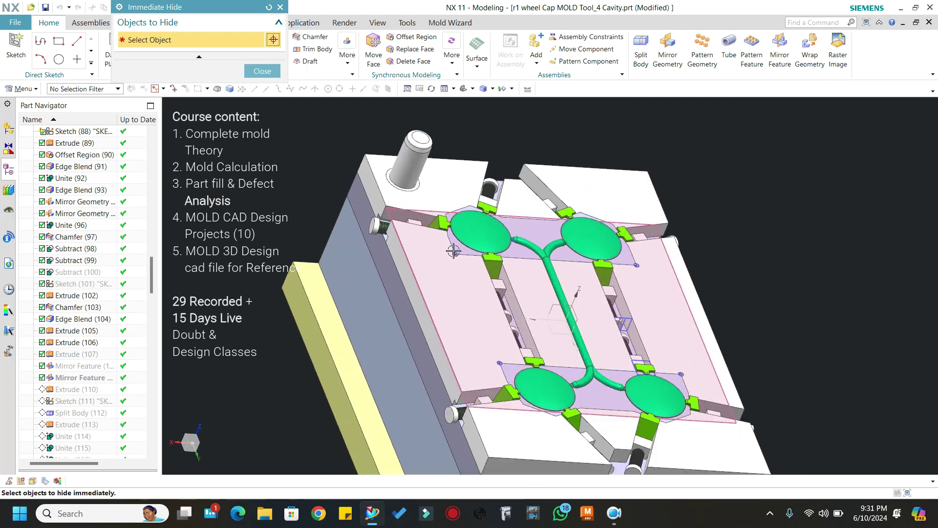
scroll(479, 262, down, 2)
scroll(527, 284, up, 1)
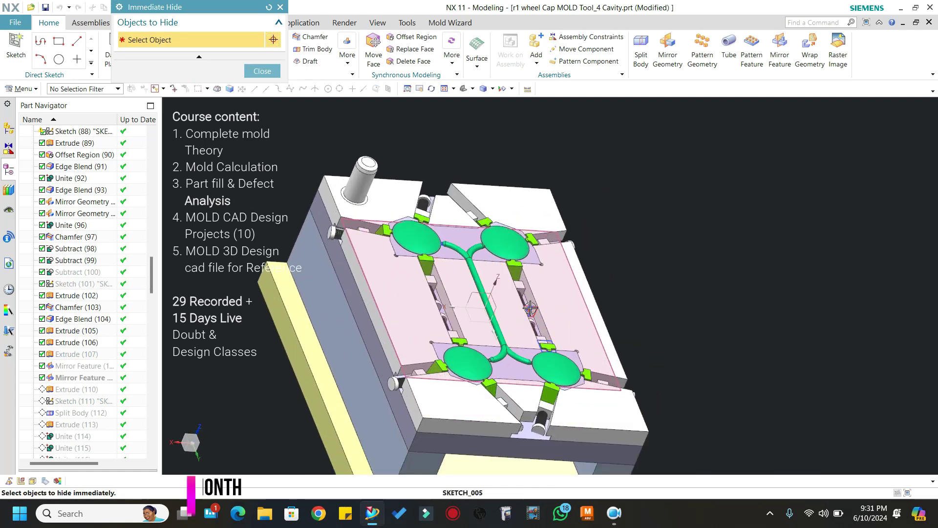
click(263, 72)
middle_drag(510, 239, 455, 317)
scroll(560, 242, down, 3)
scroll(455, 317, up, 2)
middle_drag(553, 343, 494, 281)
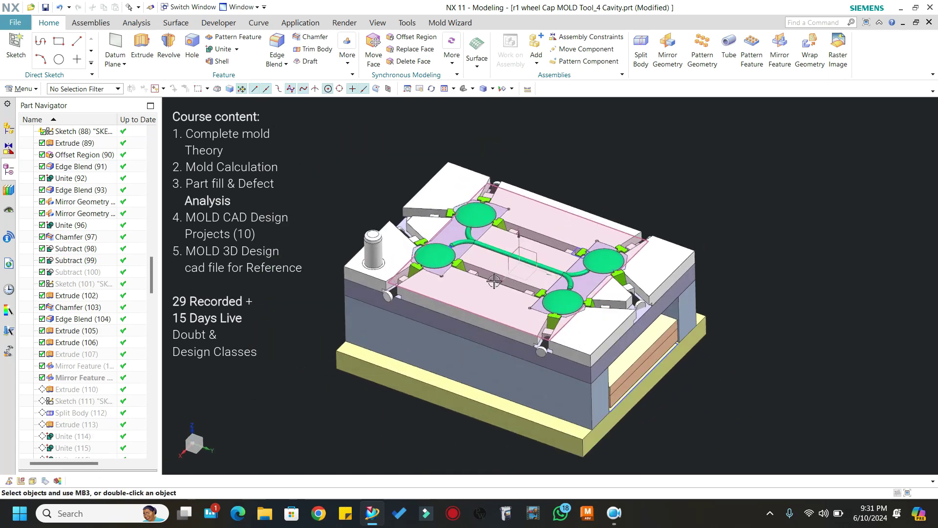
mouse_move(743, 293)
middle_down()
mouse_move(736, 299)
mouse_move(689, 275)
mouse_move(761, 292)
middle_up()
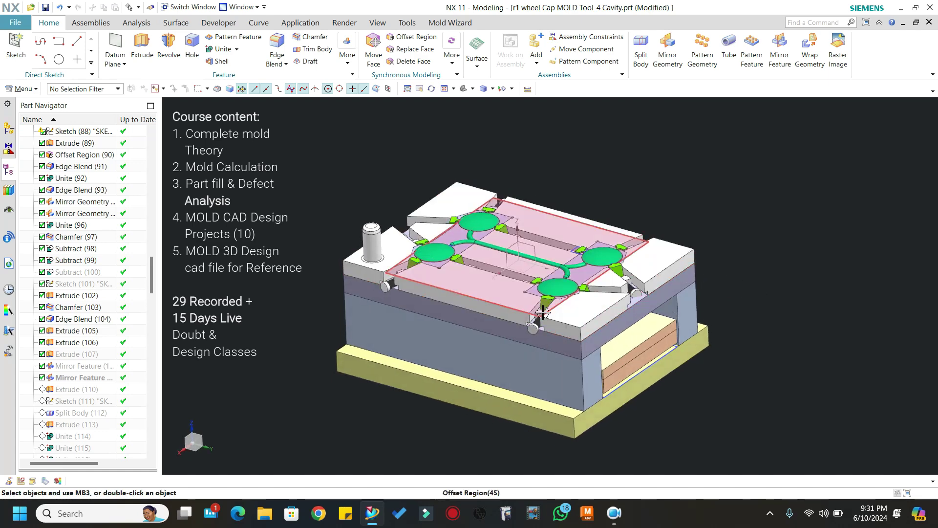
Step: Advance the model history to Extrude (110) for the top clamping plate, and on to Subtract (124)
right_click(77, 391)
click(105, 294)
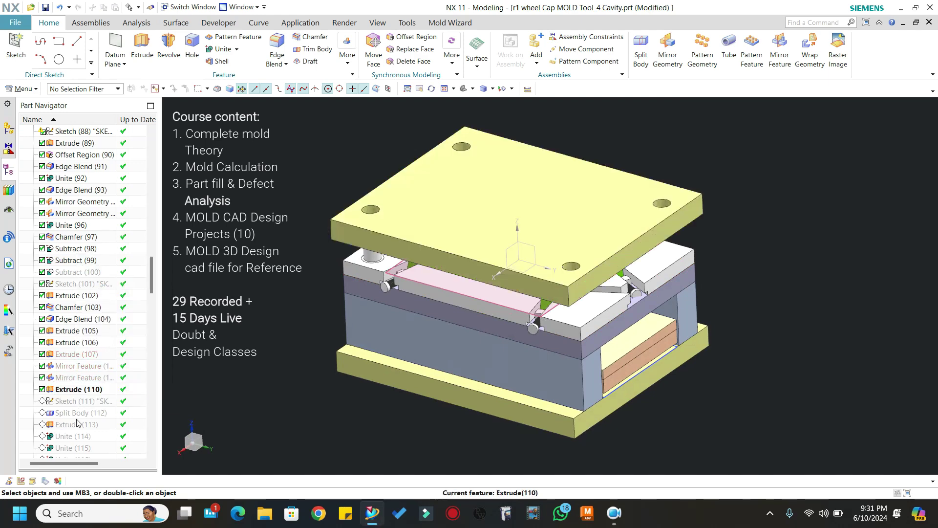
scroll(77, 419, down, 3)
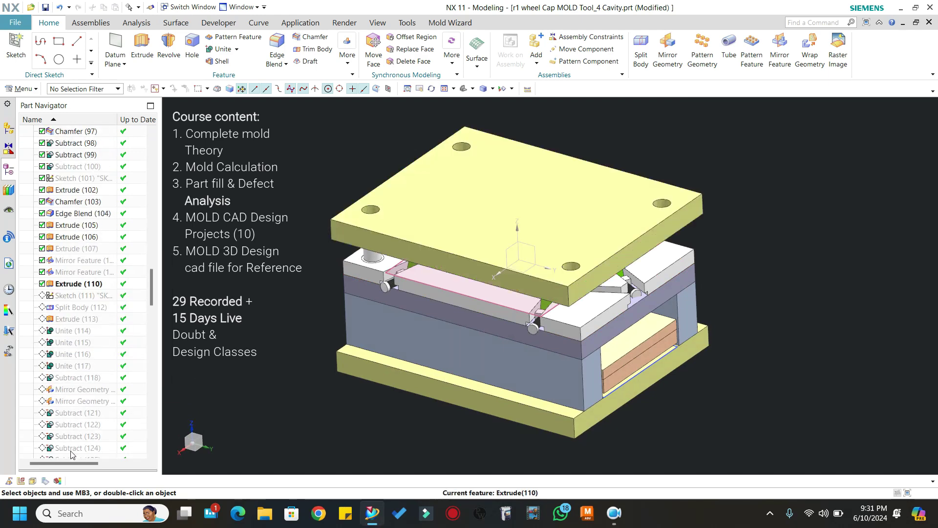
right_click(72, 455)
click(105, 351)
middle_drag(480, 296, 495, 280)
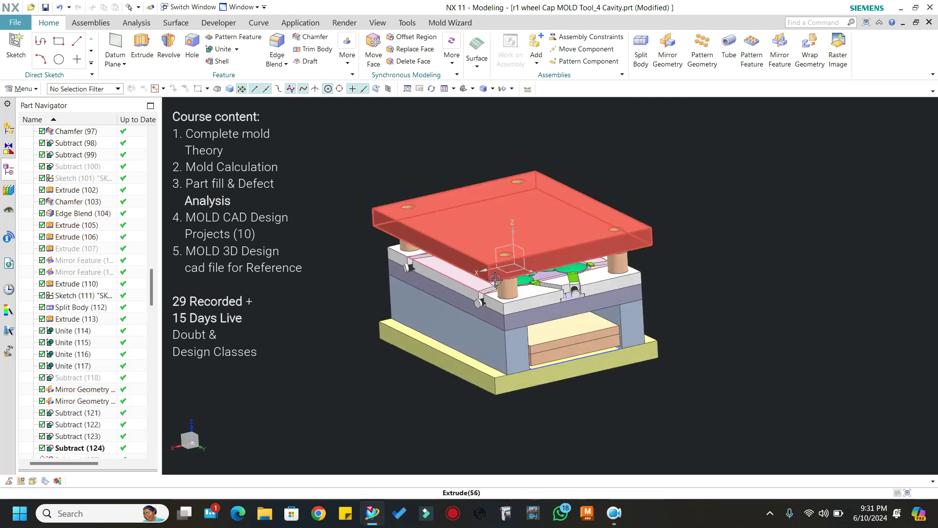
Step: Hide the top clamping plate and examine the guide bushes on the four corner pillars of the core half
key(ctrl+shift+i)
click(495, 279)
scroll(494, 304, up, 3)
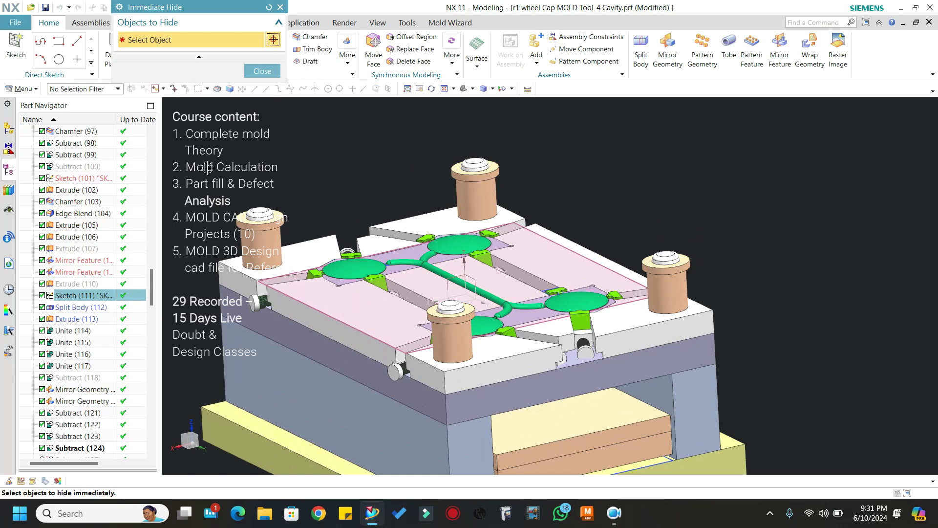
click(256, 71)
scroll(505, 180, down, 2)
middle_drag(505, 180, 524, 172)
mouse_move(458, 183)
middle_down()
mouse_move(499, 197)
mouse_move(451, 173)
middle_up()
scroll(453, 170, down, 2)
scroll(453, 169, up, 2)
scroll(74, 433, down, 1)
Step: Make the last Screw Hole Series before Sketch (140) the current feature and view the complete mold at an angle
scroll(74, 432, down, 2)
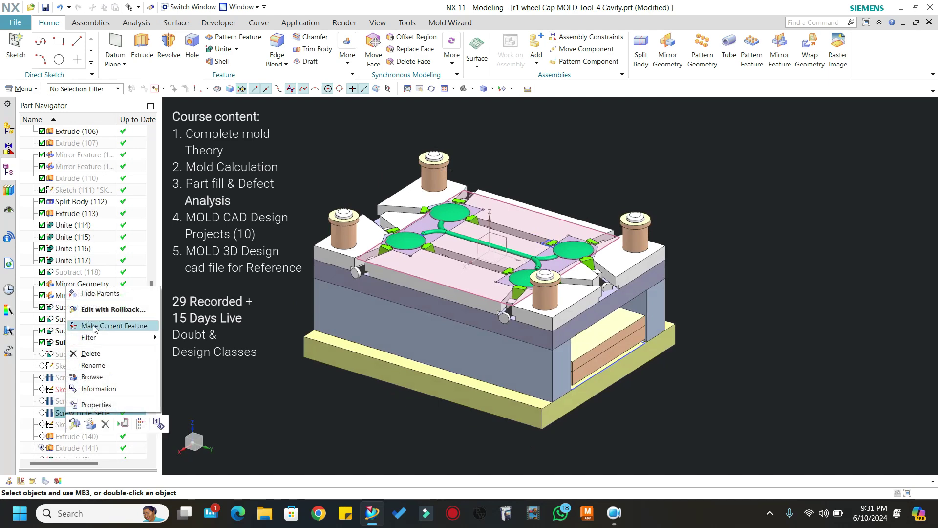
click(108, 325)
mouse_move(545, 326)
middle_down()
mouse_move(502, 289)
mouse_move(540, 264)
mouse_move(485, 239)
mouse_move(569, 266)
mouse_move(603, 201)
mouse_move(448, 297)
mouse_move(461, 298)
middle_up()
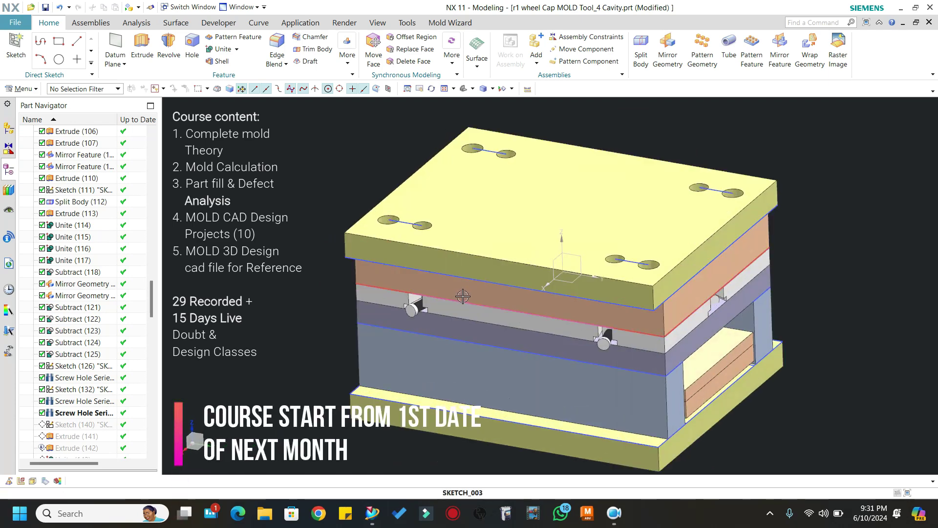
Step: Hide the top clamping plate with its screw holes and the cavity plate below it
key(ctrl+shift+i)
click(538, 237)
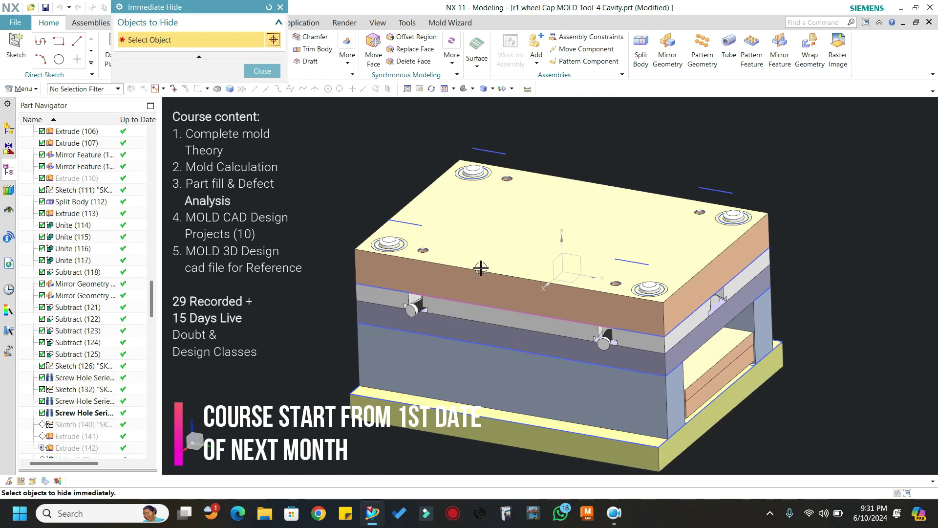
click(477, 269)
click(268, 75)
Step: Hide the guide bushes so the four guide pillars stand exposed on the core side
mouse_move(476, 249)
middle_down()
mouse_move(492, 221)
mouse_move(487, 210)
mouse_move(507, 287)
mouse_move(494, 269)
middle_up()
scroll(487, 210, down, 2)
scroll(499, 244, up, 2)
scroll(390, 261, up, 2)
key(ctrl+shift+i)
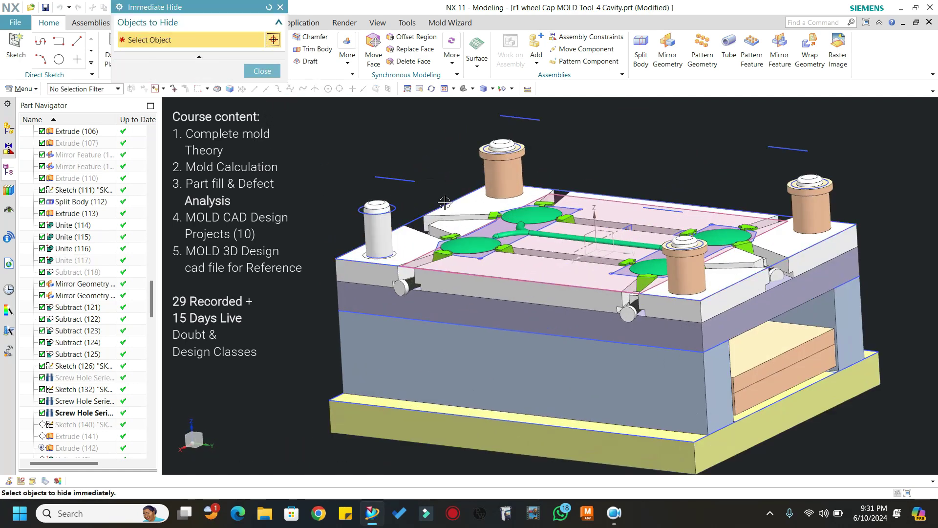
click(717, 262)
click(267, 76)
Step: Make Unite (144) the current feature and show all hidden bodies of the mold
scroll(86, 401, down, 3)
right_click(79, 371)
click(112, 239)
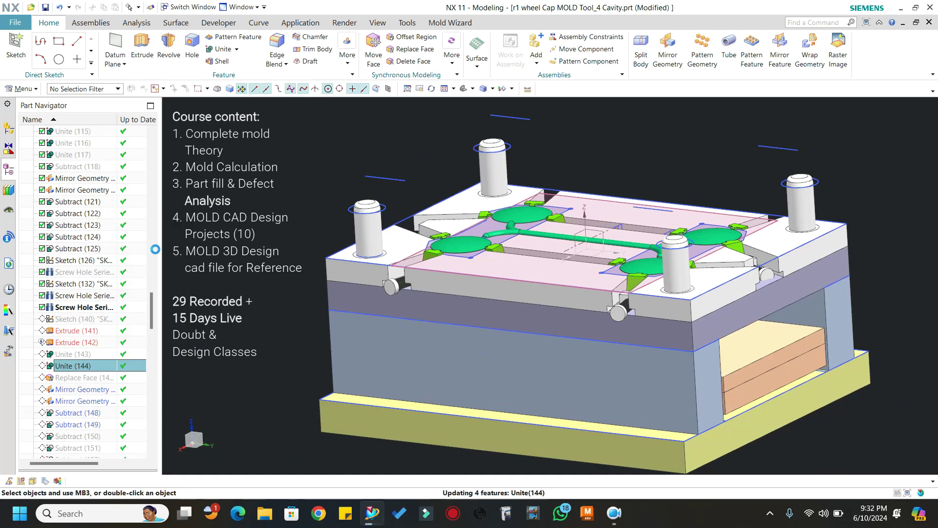
mouse_move(483, 283)
middle_down()
mouse_move(434, 275)
mouse_move(476, 297)
middle_up()
key(ctrl+shift+u)
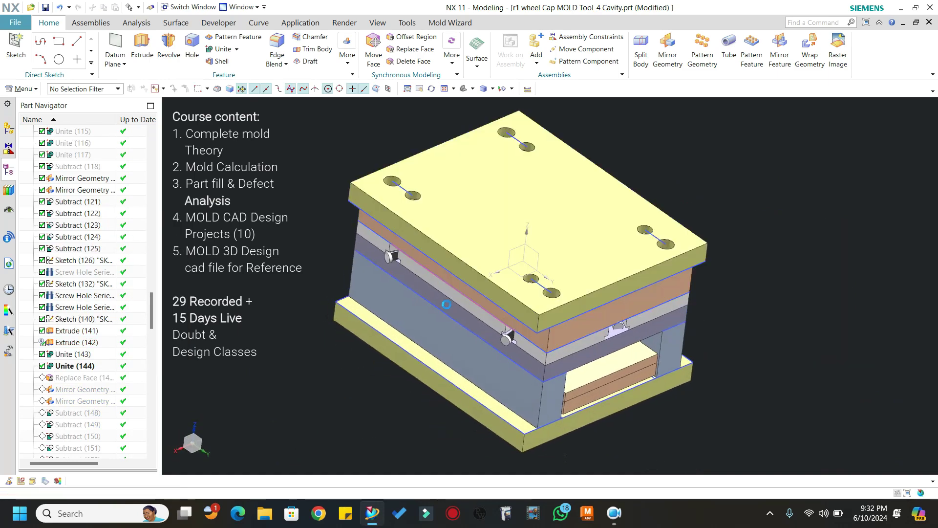
Step: Make the last Mirror Geometry before Subtract (148) the current feature and zoom in on the mold's open end
scroll(386, 293, down, 2)
right_click(68, 401)
click(96, 375)
middle_drag(552, 372, 439, 306)
scroll(418, 282, up, 2)
Step: Hide the cavity plate, top clamping plate and core back plate around the guide pillars and return pins
key(ctrl+shift+i)
click(471, 254)
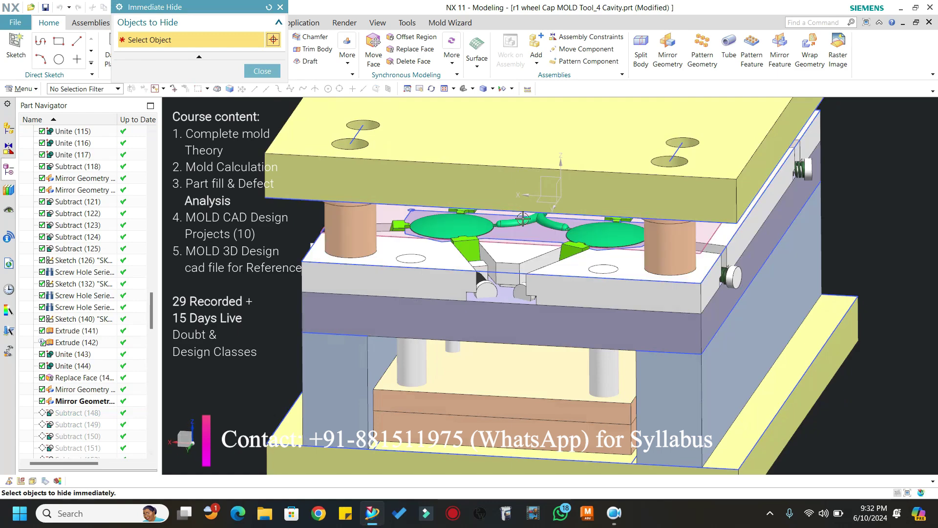
click(491, 198)
scroll(496, 250, down, 3)
scroll(501, 259, up, 2)
click(464, 314)
Step: Examine the guide pillars and the return pins seated on the ejector plate from below and at an angle
middle_drag(513, 310, 442, 176)
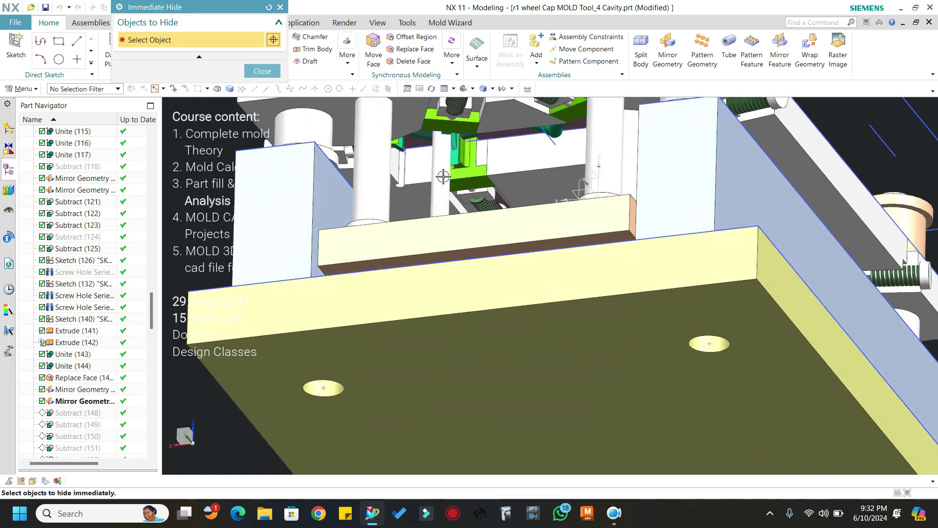
scroll(441, 176, down, 2)
middle_drag(467, 210, 402, 270)
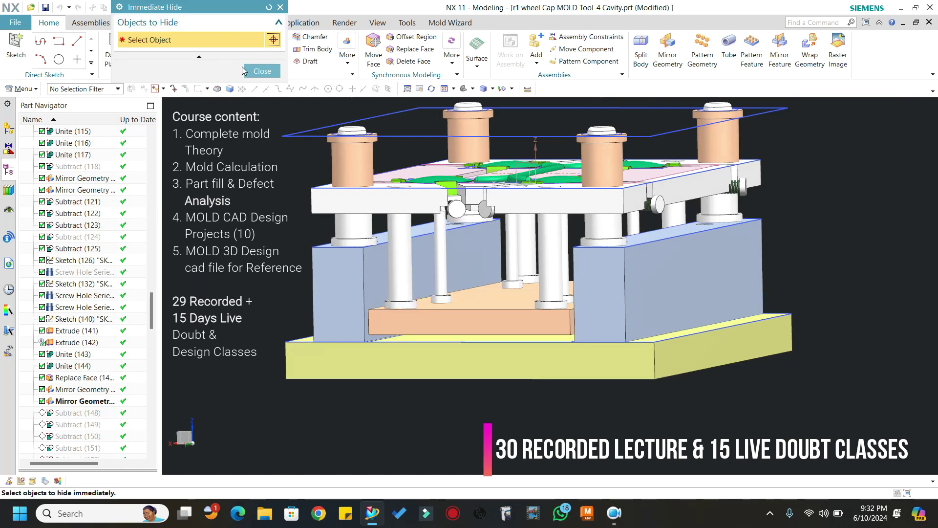
scroll(431, 216, down, 3)
click(259, 70)
middle_drag(408, 205, 381, 261)
scroll(359, 220, up, 2)
middle_drag(480, 265, 547, 278)
Step: Make Subtract (153) the current feature and orbit the complete mold to view its open ejector end
scroll(87, 415, down, 1)
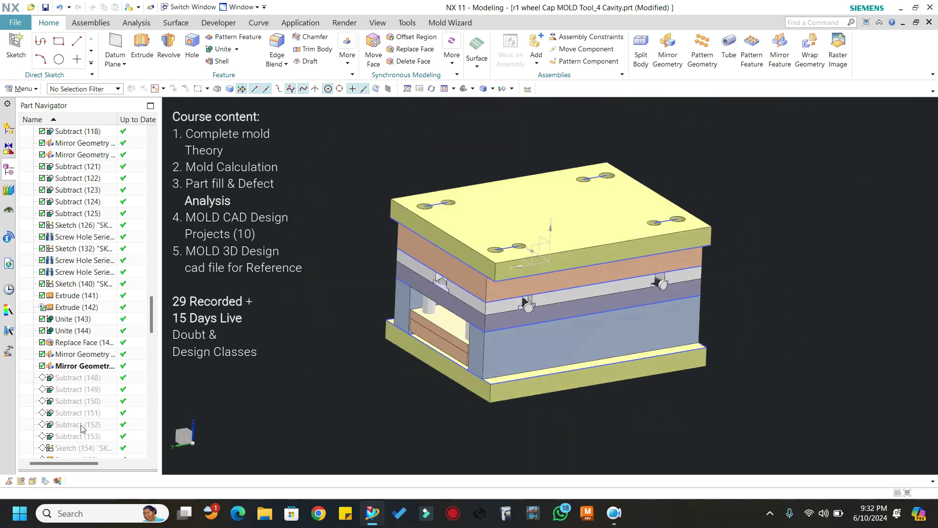
right_click(81, 436)
click(97, 337)
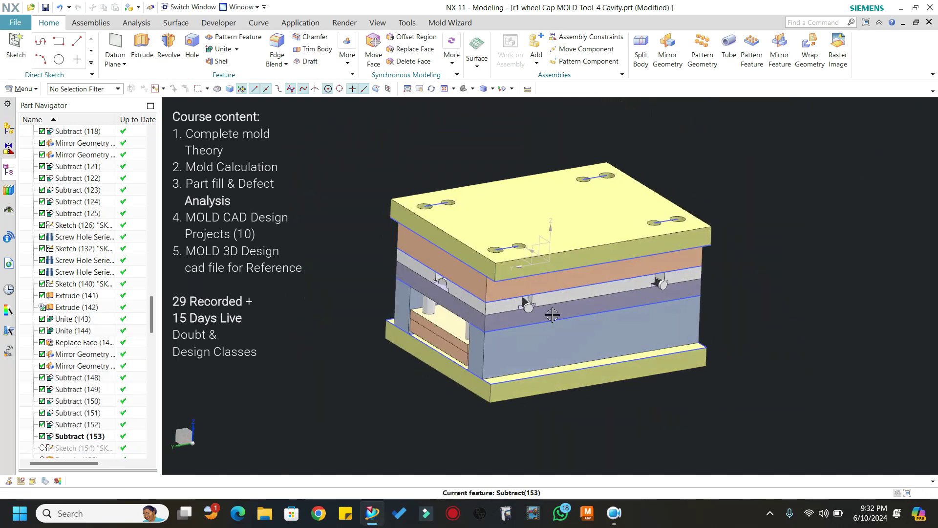
middle_drag(551, 307, 581, 235)
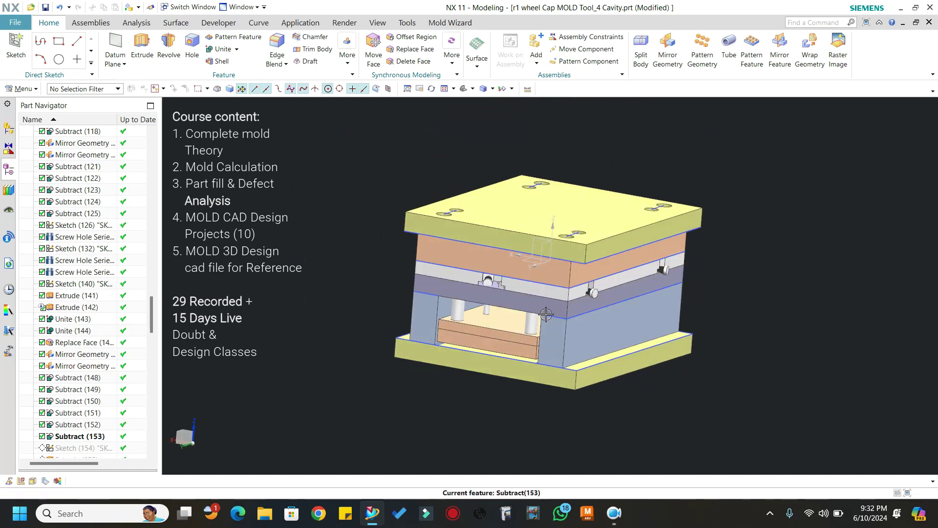
Step: Hide the top clamping plate, the cavity plate and the front corner guide plate to expose the bushes, sliders and runner
key(ctrl+shift+i)
scroll(583, 234, up, 2)
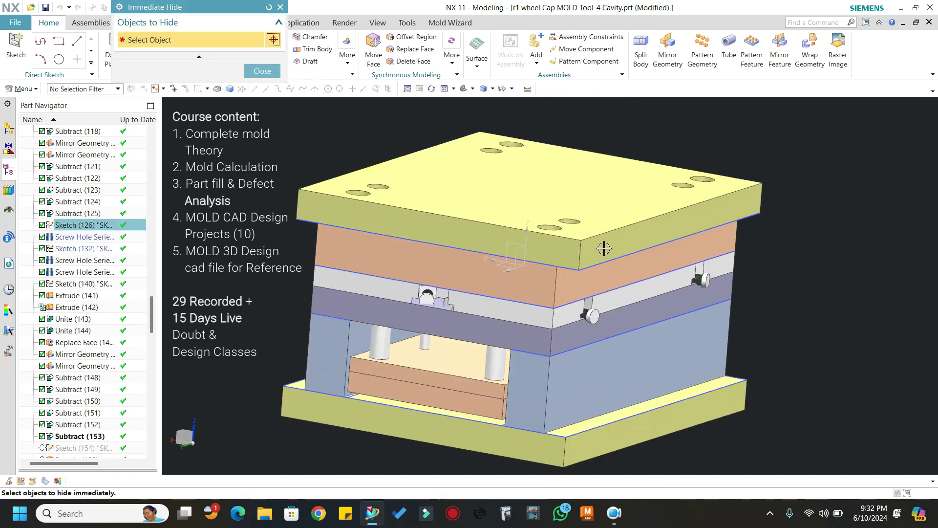
click(571, 280)
scroll(545, 309, up, 2)
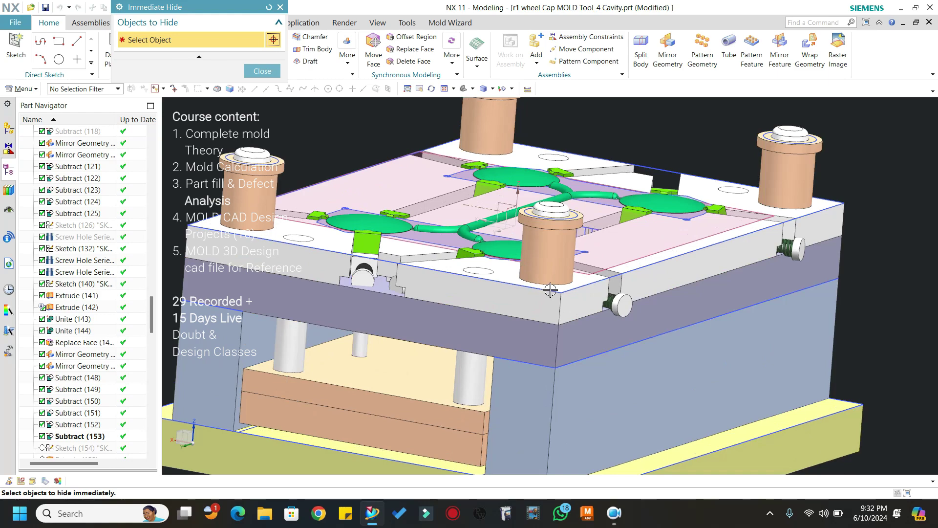
click(545, 309)
scroll(543, 314, down, 3)
middle_drag(543, 314, 480, 391)
scroll(480, 391, up, 2)
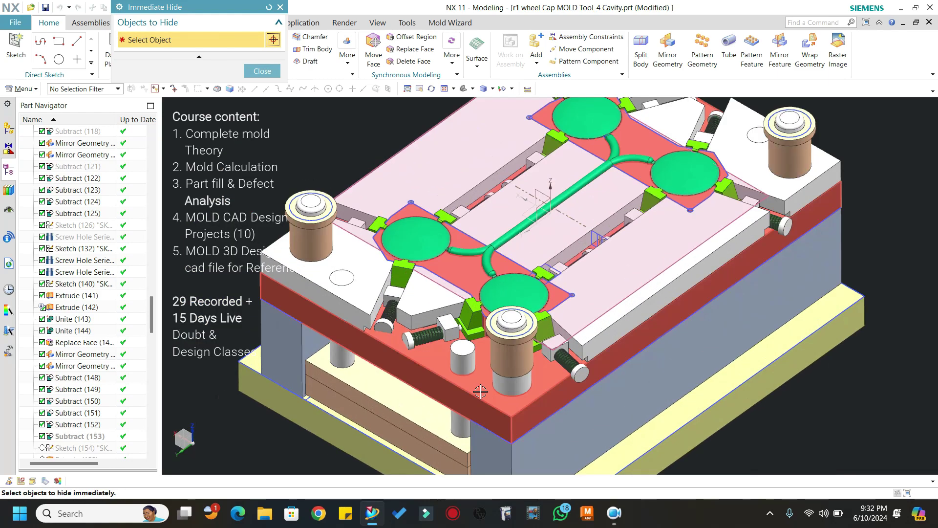
scroll(496, 344, down, 1)
click(273, 74)
scroll(577, 246, down, 2)
mouse_move(577, 247)
middle_down()
mouse_move(616, 205)
mouse_move(572, 264)
middle_up()
Step: Make Extrude (166) the current feature and view the locating ring above the runner
scroll(83, 415, down, 3)
scroll(84, 416, down, 3)
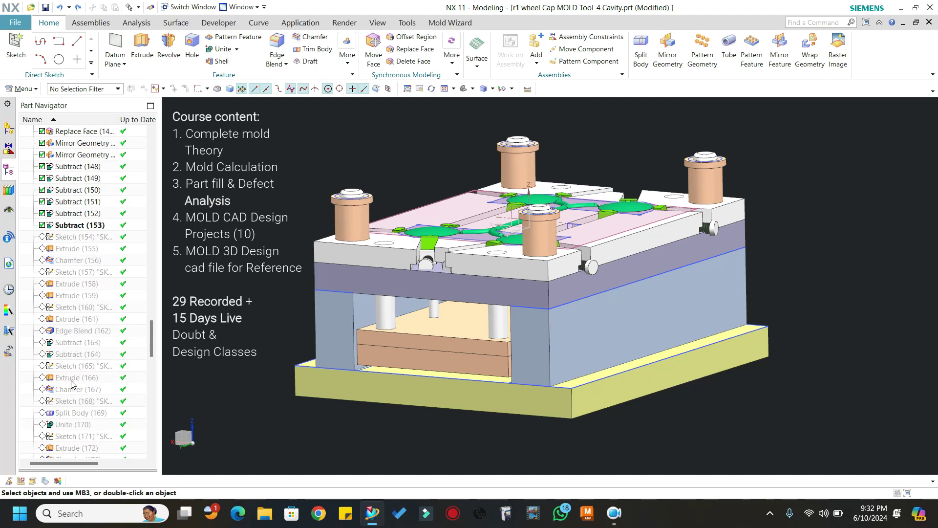
right_click(71, 384)
click(105, 284)
middle_drag(455, 255, 476, 218)
Step: Make Extrude (179) the current feature to review the sprue bush and the locating ring's tapered opening
scroll(71, 393, down, 4)
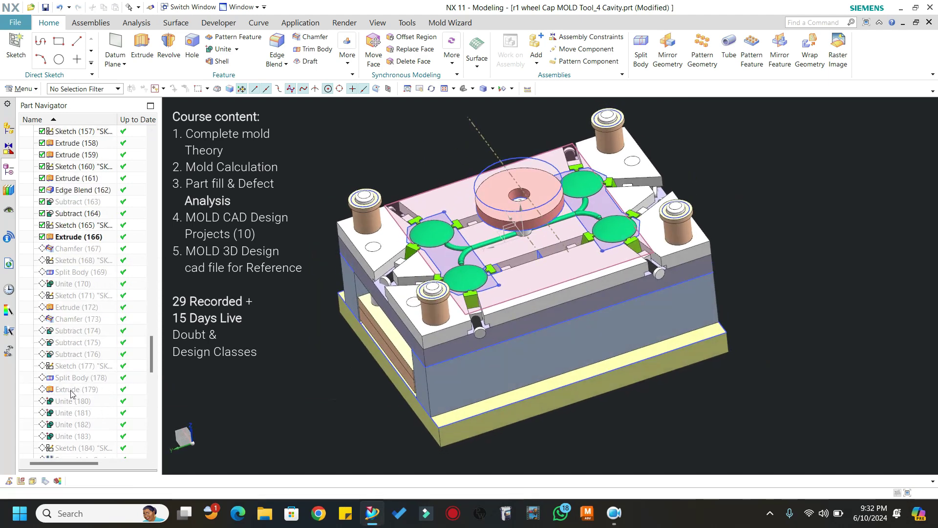
right_click(71, 390)
click(95, 295)
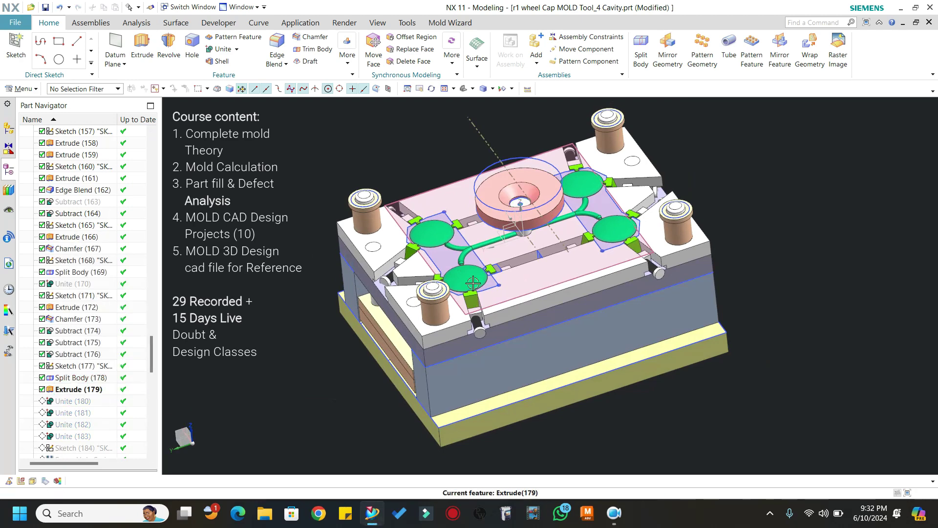
scroll(69, 407, down, 3)
Step: Make Chamfer (273) at the end of the history the current feature and dismiss the update report
scroll(69, 407, down, 15)
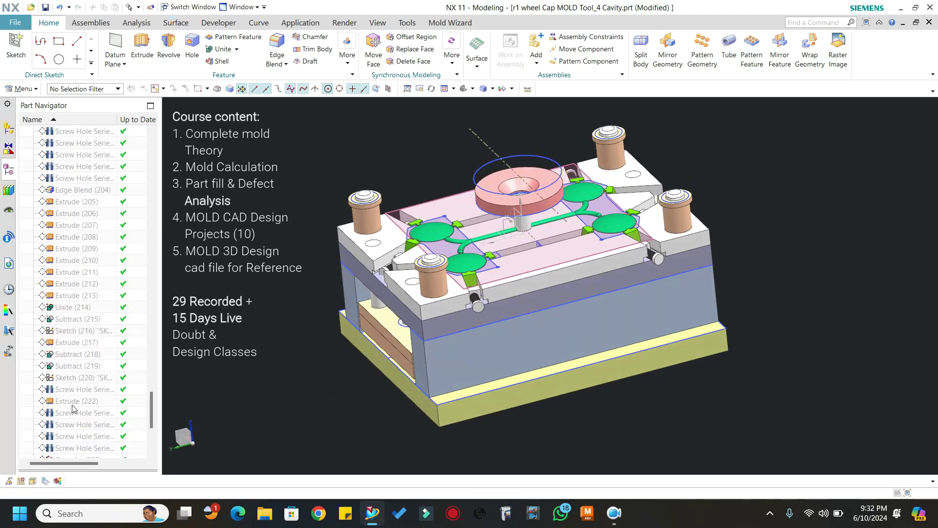
right_click(72, 455)
click(98, 356)
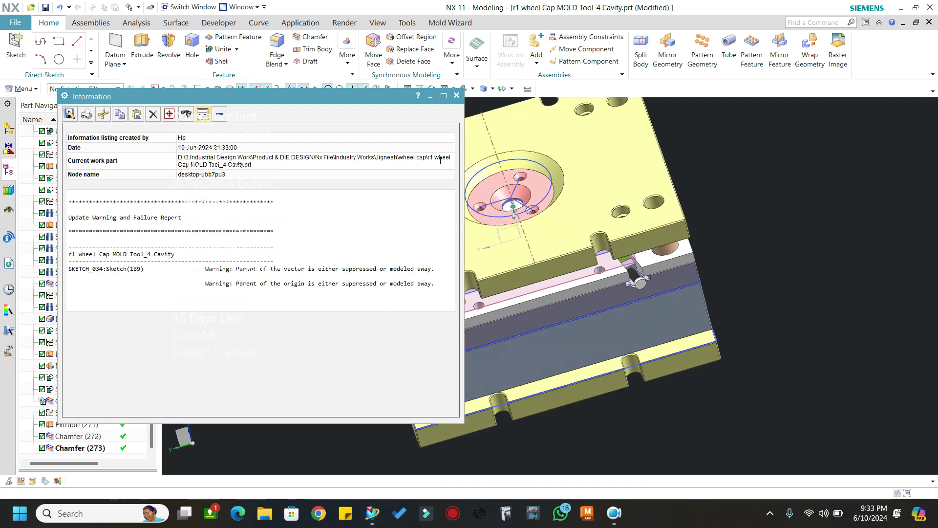
click(457, 96)
middle_drag(440, 273, 469, 215)
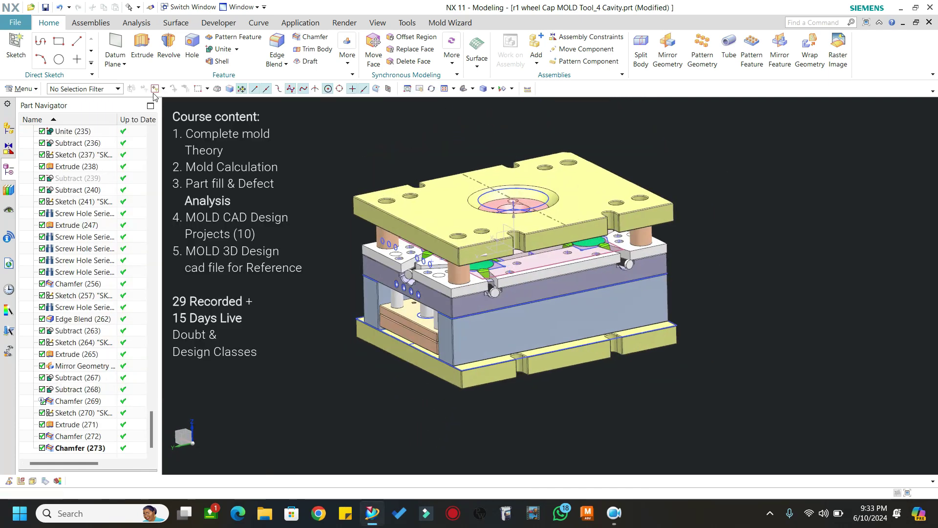
Step: Restrict selection to solid bodies and hide all of them, leaving only the sketches and datums displayed
click(89, 89)
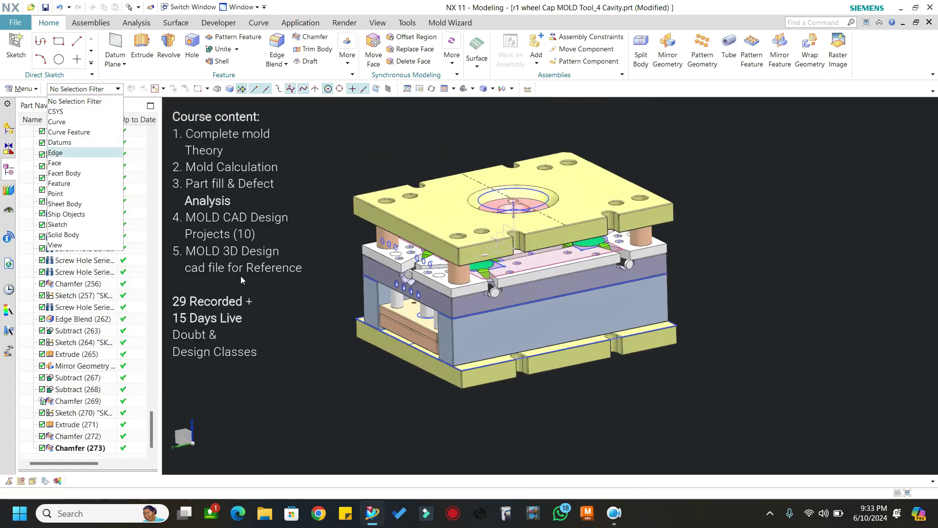
click(304, 310)
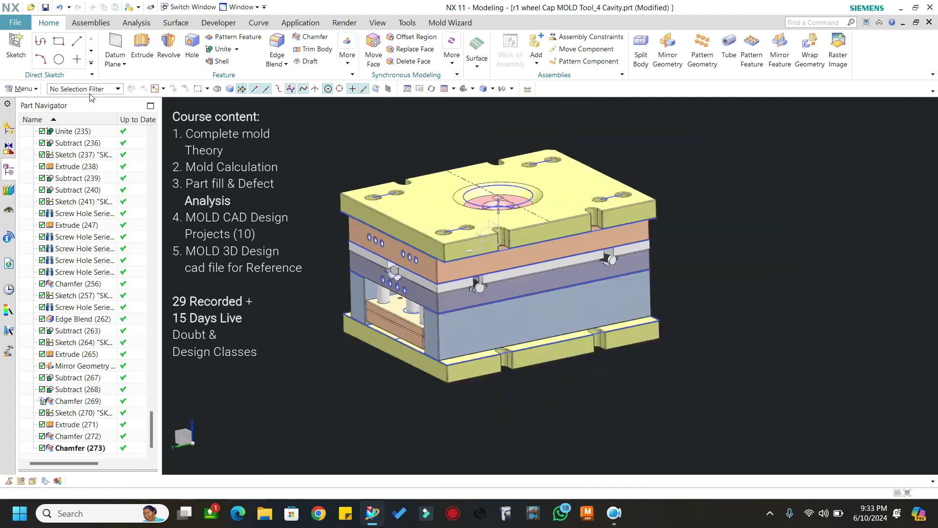
click(89, 89)
click(64, 235)
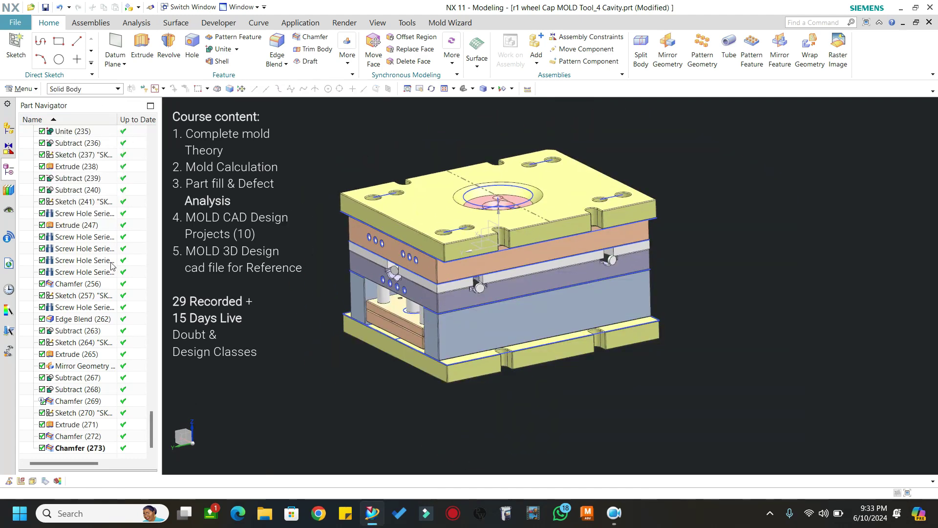
key(ctrl+a)
right_click(426, 213)
click(466, 230)
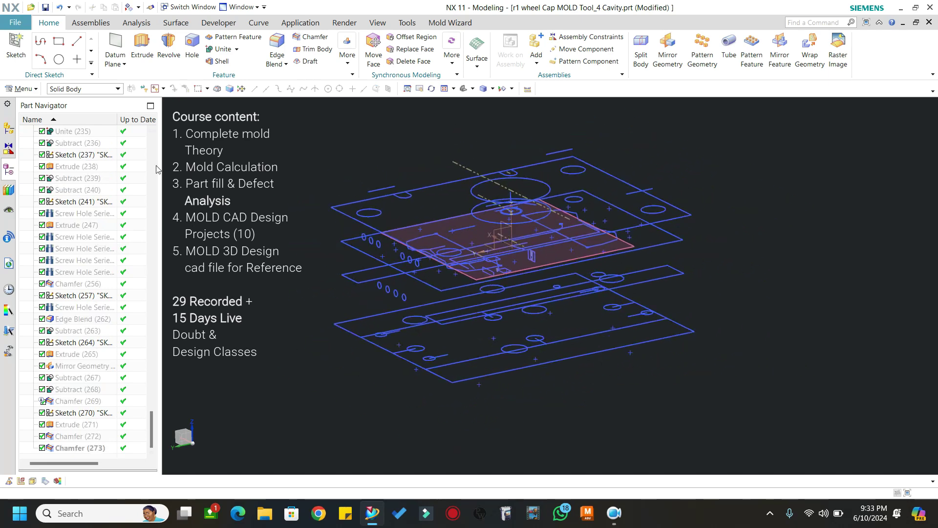
Step: Try to hide an individual object near the centre of the remaining sketch geometry
key(ctrl+shift+i)
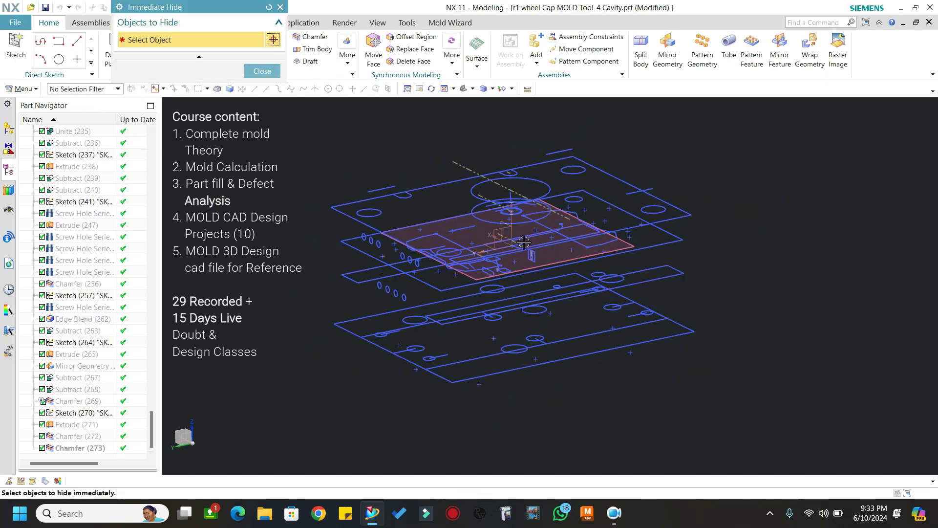
click(504, 233)
click(262, 71)
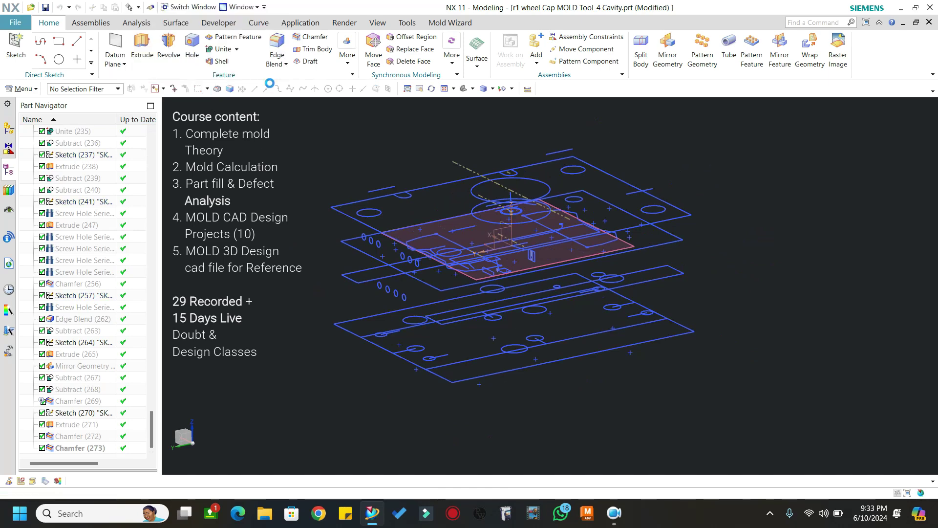
Step: Turn off layer 44 to clear the sketch and datum geometry from the display
scroll(540, 201, down, 2)
click(378, 23)
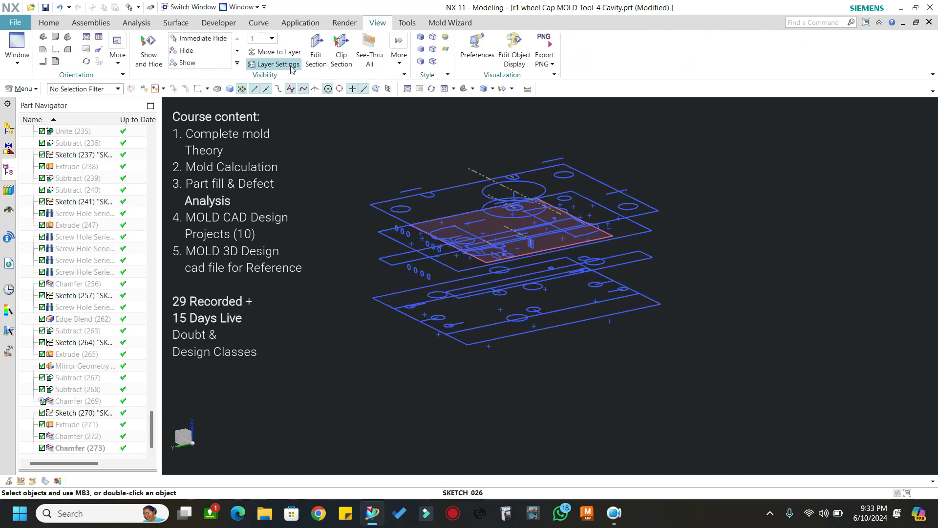
click(133, 178)
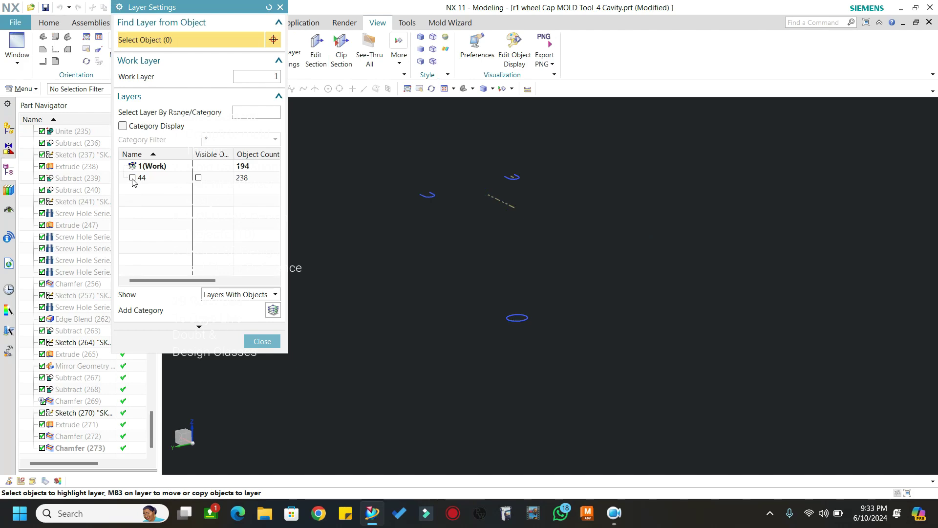
click(133, 178)
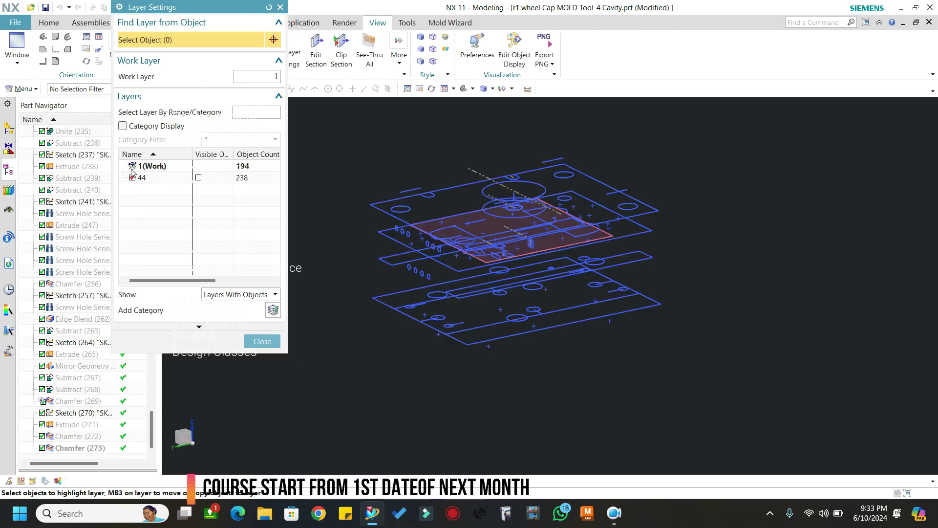
click(133, 178)
middle_click(304, 327)
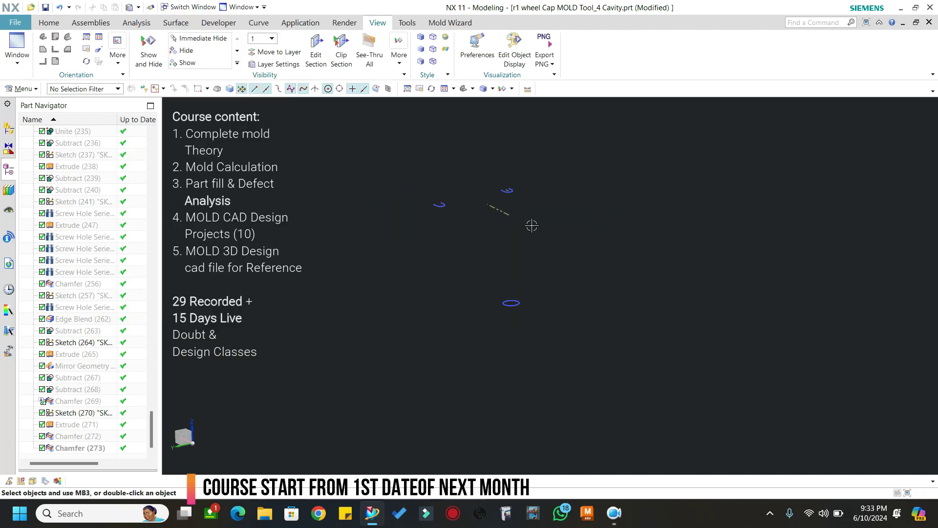
Step: Bring the hidden solid bodies of the mold back into view
key(ctrl+z)
scroll(489, 218, up, 2)
middle_drag(552, 247, 491, 232)
scroll(661, 192, up, 2)
key(ctrl+y)
Step: Hide the top clamping plate and locating ring, and inspect the sprue bush in the cavity plate
key(ctrl+shift+i)
scroll(491, 232, up, 3)
click(492, 232)
scroll(491, 232, down, 3)
middle_drag(491, 232, 498, 227)
scroll(498, 227, up, 5)
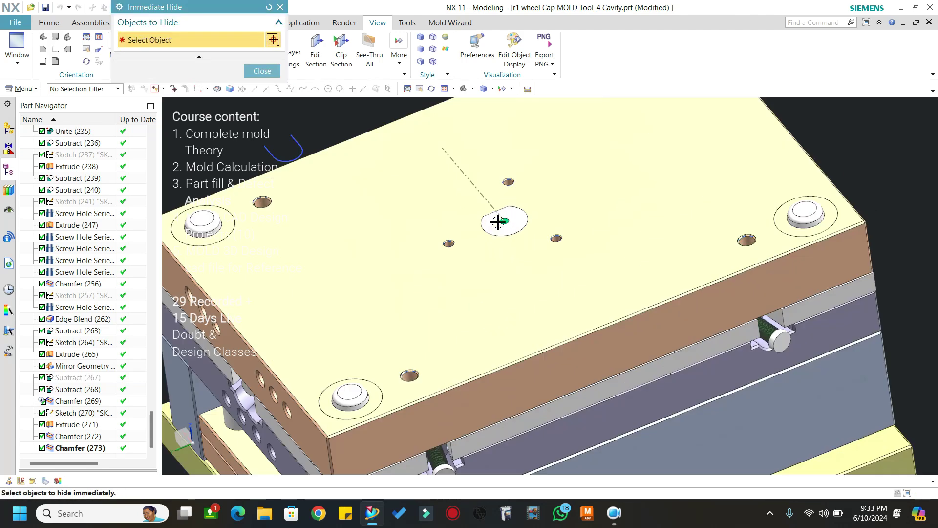
scroll(498, 226, up, 4)
scroll(485, 198, down, 6)
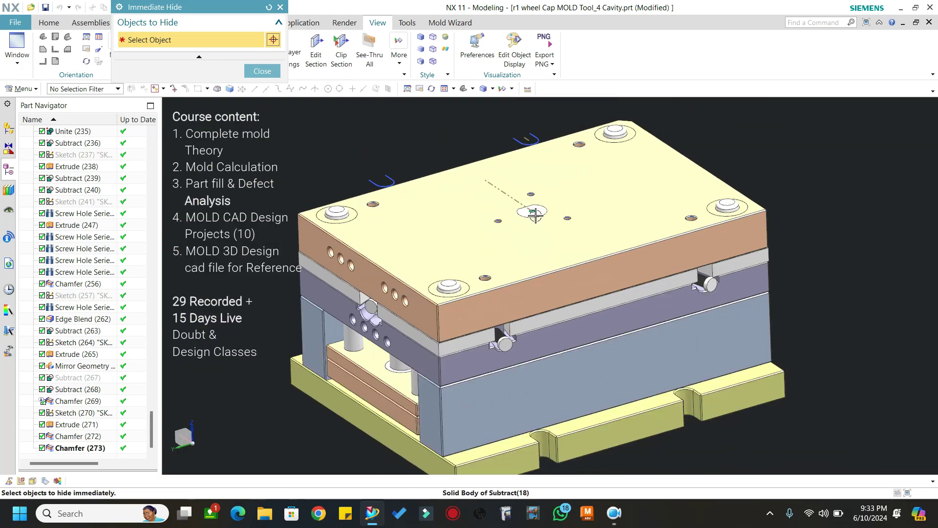
Step: Hide the leftover sketch curves, the cavity plate and the sprue bush to expose the sprue and runner
middle_drag(535, 215, 527, 209)
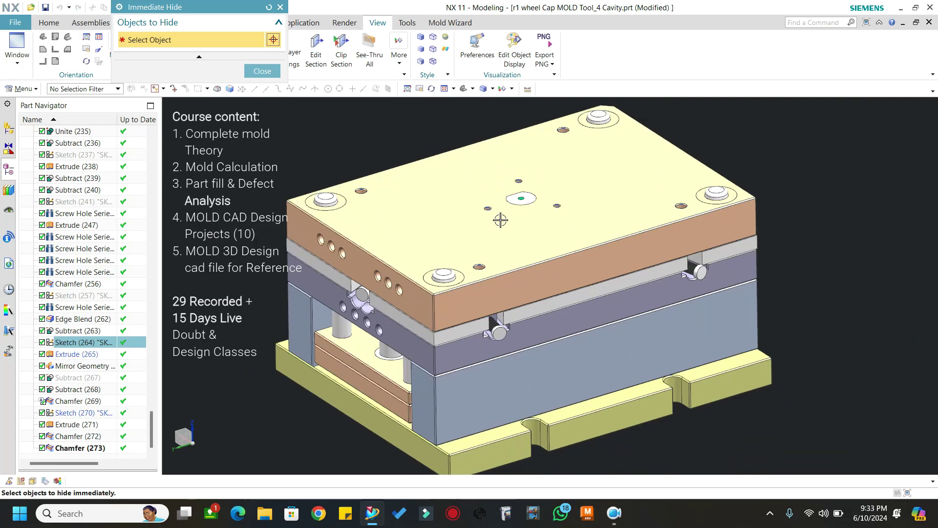
scroll(489, 198, up, 4)
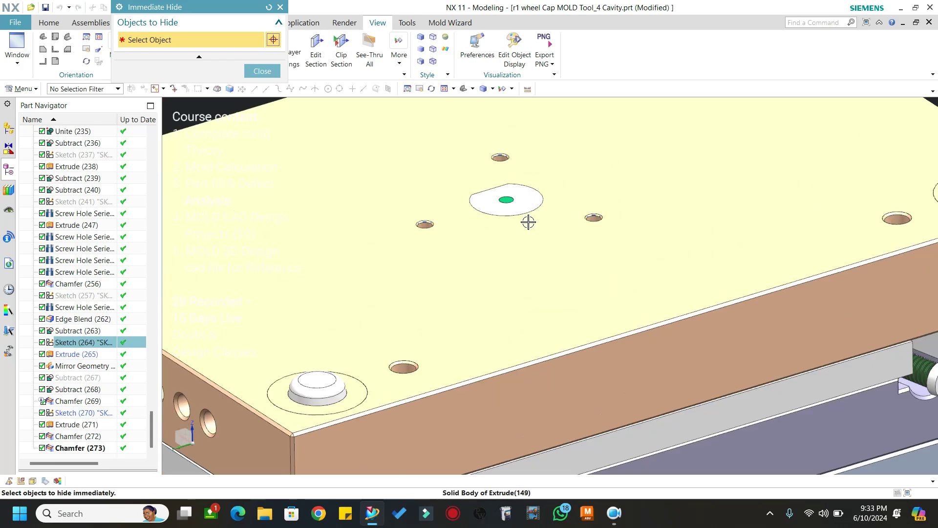
scroll(572, 255, down, 2)
click(572, 256)
scroll(530, 232, up, 2)
click(531, 232)
scroll(530, 232, down, 3)
Step: Examine the sprue, the branched runner and the gates feeding the four wheel caps
middle_drag(531, 232, 539, 244)
scroll(440, 258, up, 4)
middle_drag(422, 258, 469, 300)
scroll(409, 346, up, 5)
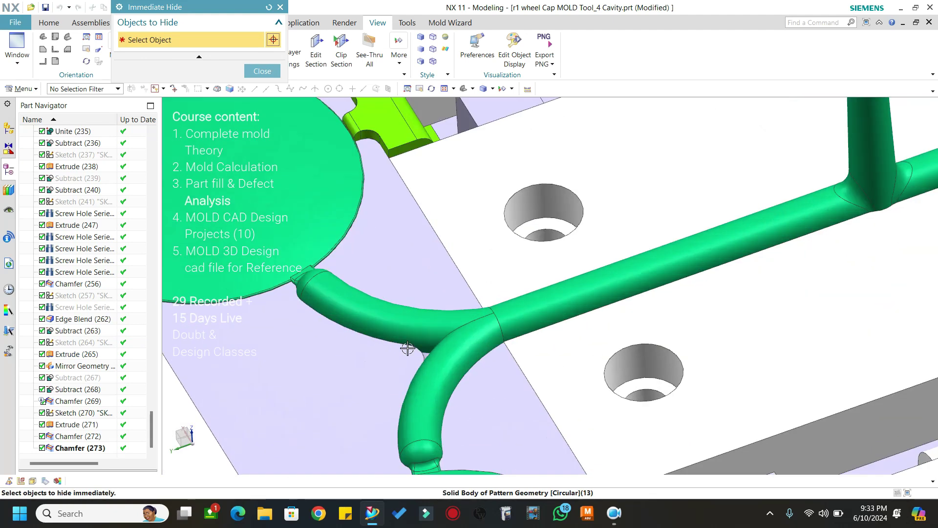
scroll(365, 412, down, 3)
scroll(319, 263, down, 4)
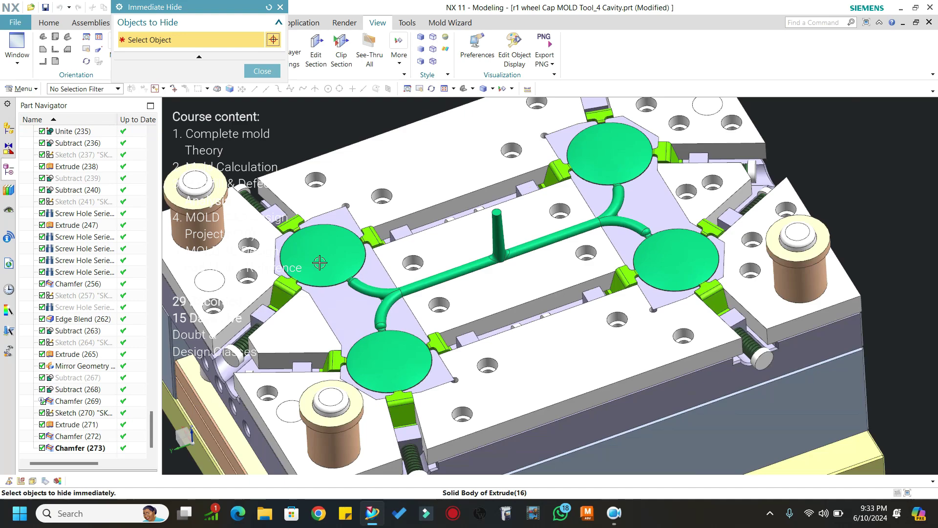
scroll(336, 262, down, 3)
middle_drag(430, 254, 461, 249)
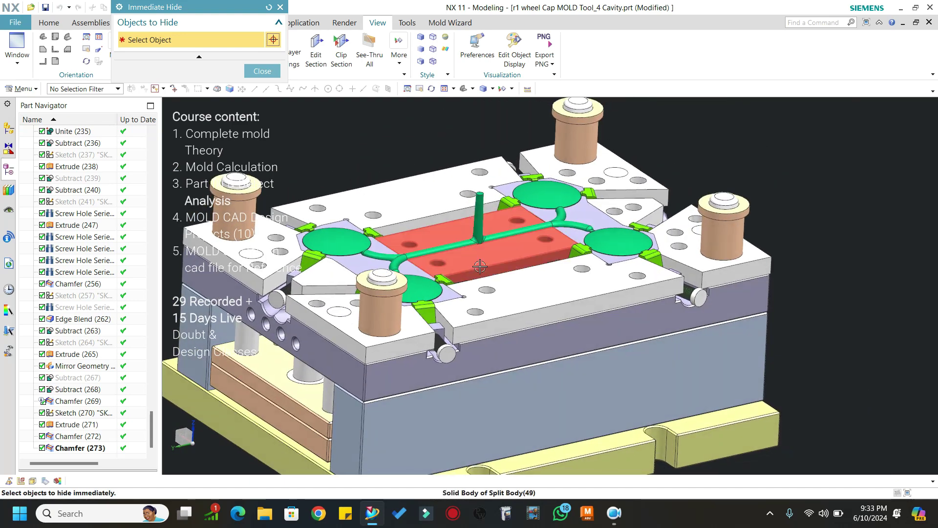
Step: Hide the central and outer guide plates, the core plate and the core back plate around the sliders
scroll(430, 320, down, 2)
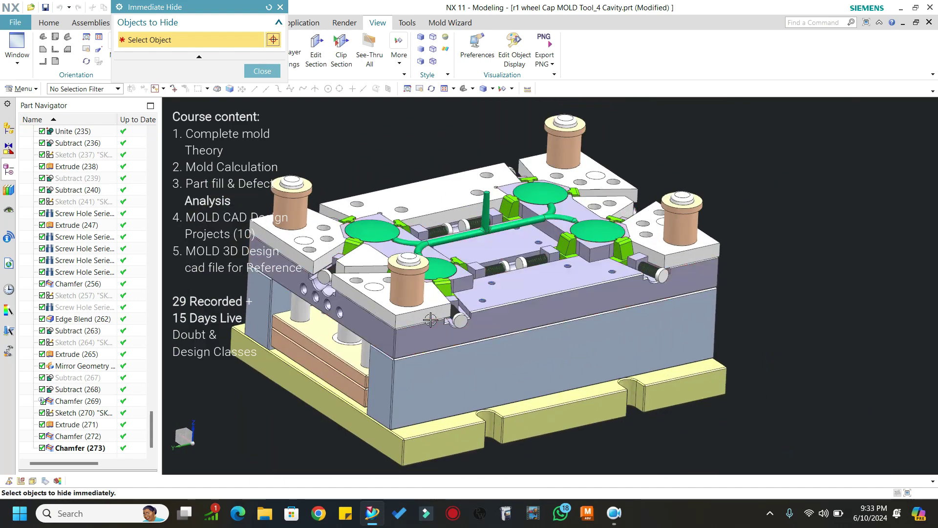
click(417, 299)
scroll(498, 275, down, 2)
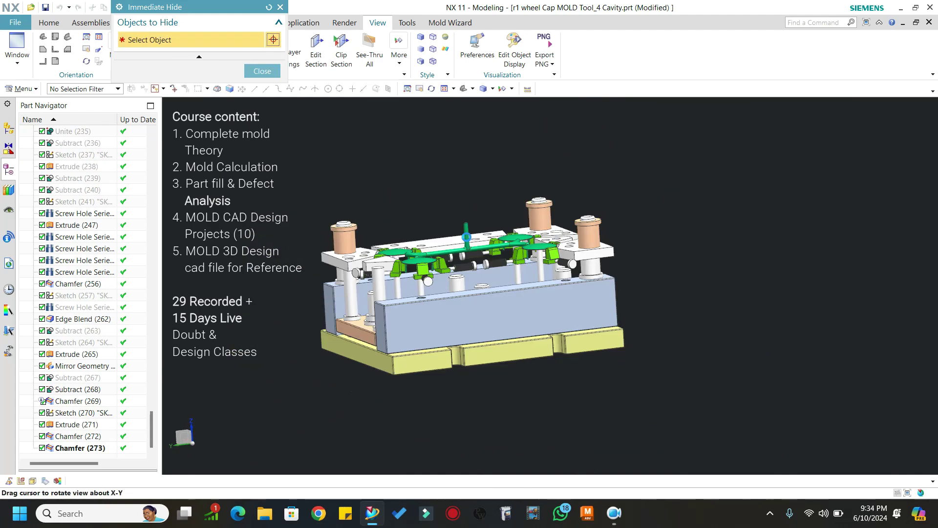
scroll(448, 247, up, 2)
middle_drag(650, 291, 625, 226)
click(624, 226)
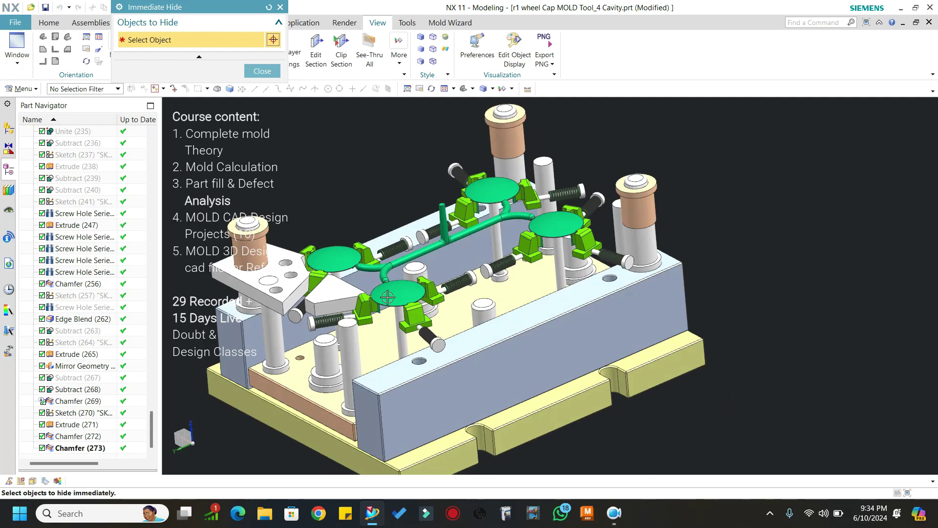
Step: Hide the remaining corner guide plate around the guide bush and finish hiding objects
middle_drag(433, 363, 431, 375)
scroll(210, 313, up, 1)
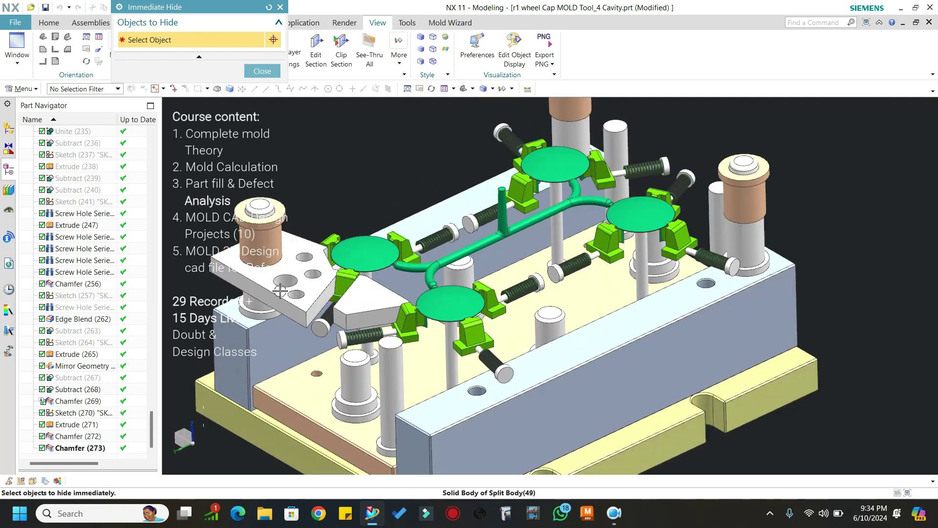
click(271, 283)
scroll(276, 282, down, 3)
middle_drag(428, 299, 391, 338)
scroll(391, 337, up, 2)
scroll(309, 330, up, 1)
click(309, 329)
scroll(398, 325, down, 2)
click(262, 71)
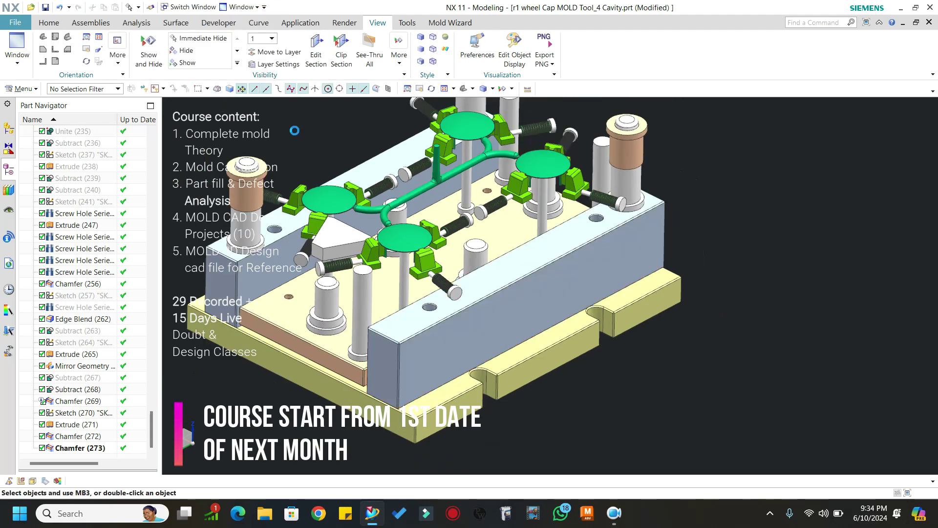
Step: Examine the support pillars, return pins and spring-loaded sliders above the ejector plate
scroll(357, 315, up, 4)
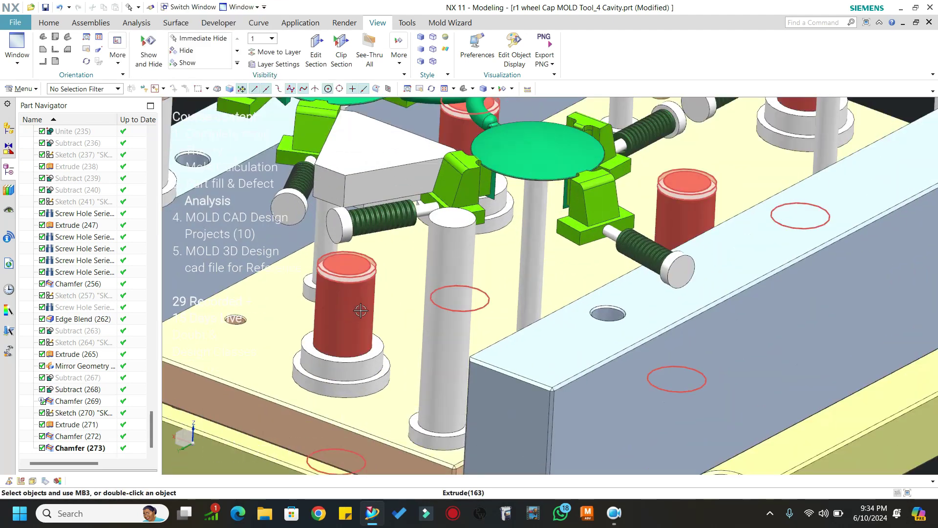
scroll(358, 310, down, 3)
middle_drag(370, 334, 373, 262)
scroll(389, 290, up, 2)
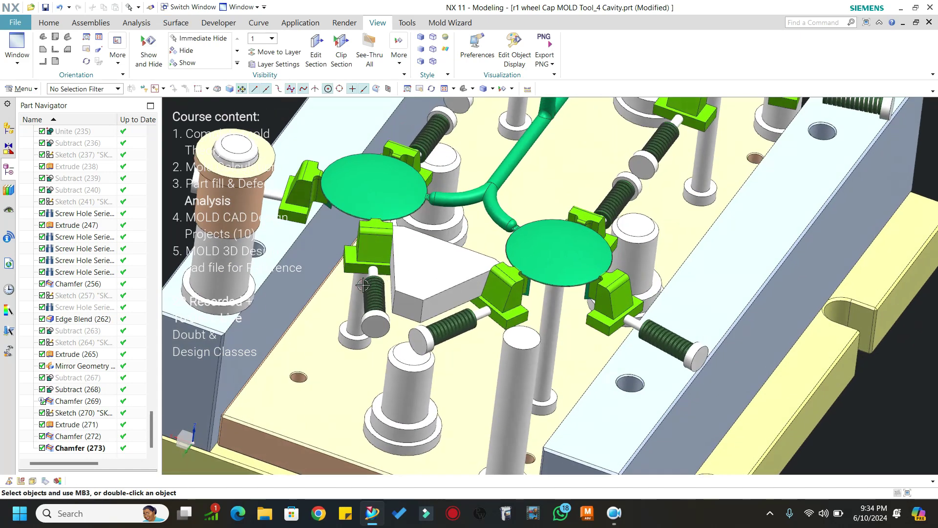
scroll(363, 296, down, 4)
middle_drag(362, 295, 541, 289)
Step: Show all hidden bodies again and review the complete four-cavity mold from the outside
key(ctrl+shift+u)
scroll(586, 274, down, 2)
scroll(638, 259, up, 2)
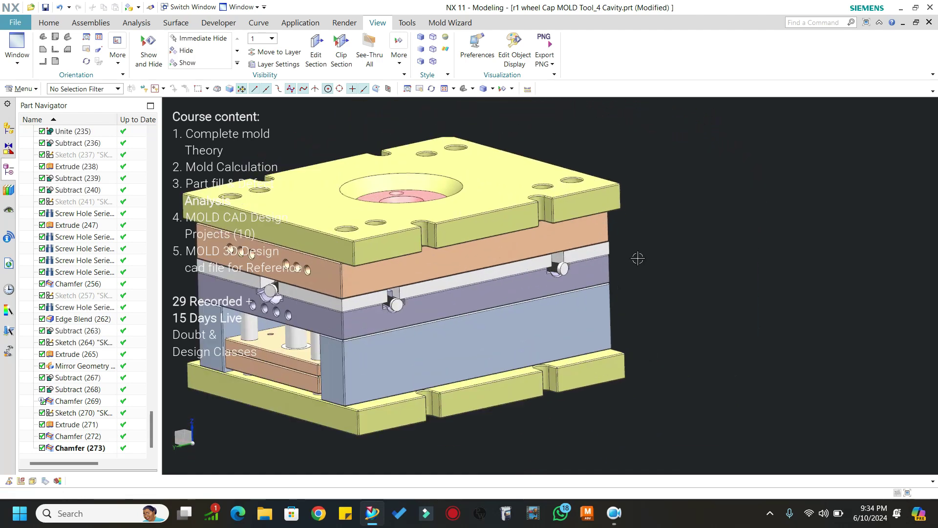
scroll(613, 255, down, 2)
scroll(616, 258, up, 2)
scroll(587, 249, down, 3)
scroll(568, 241, up, 2)
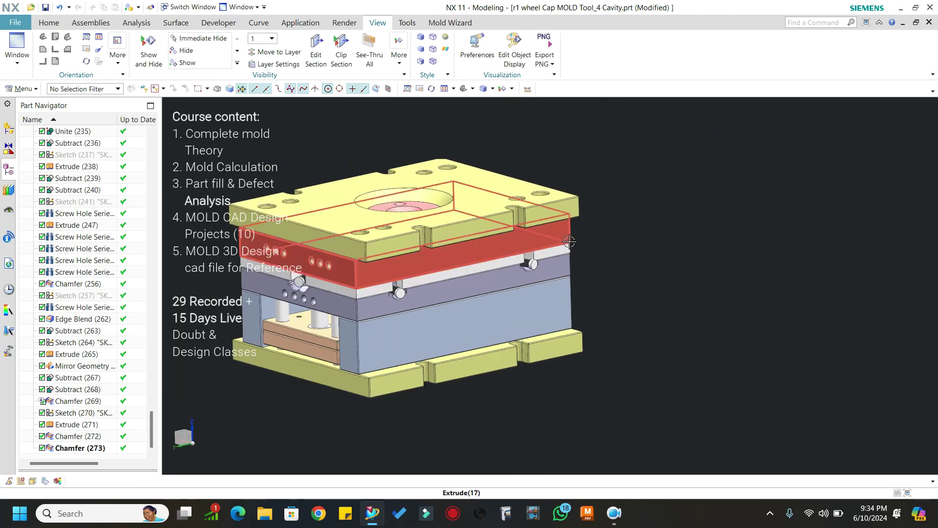
scroll(499, 217, down, 2)
scroll(498, 217, up, 3)
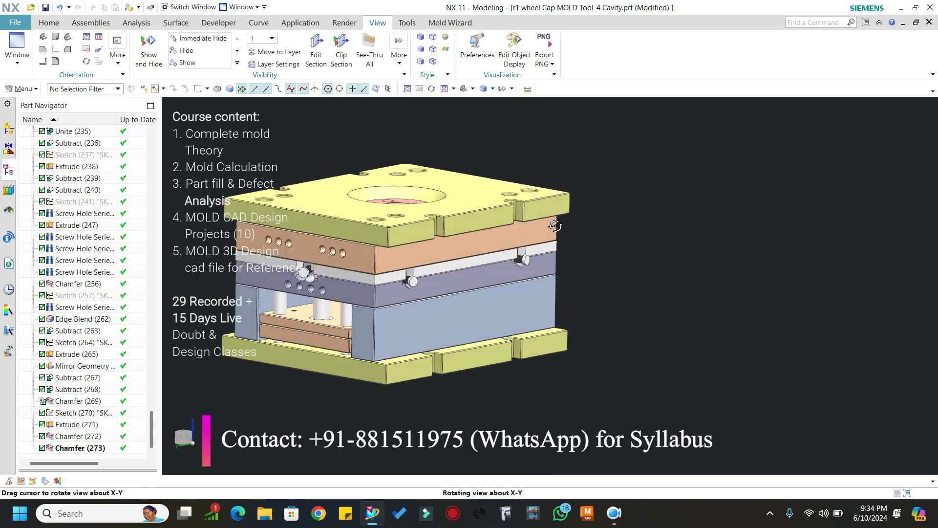
scroll(583, 240, down, 2)
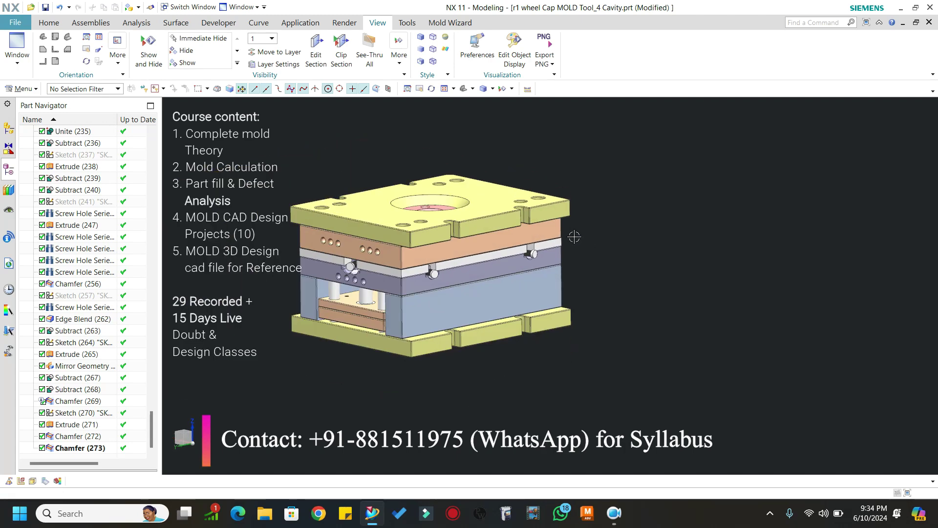
scroll(601, 232, up, 1)
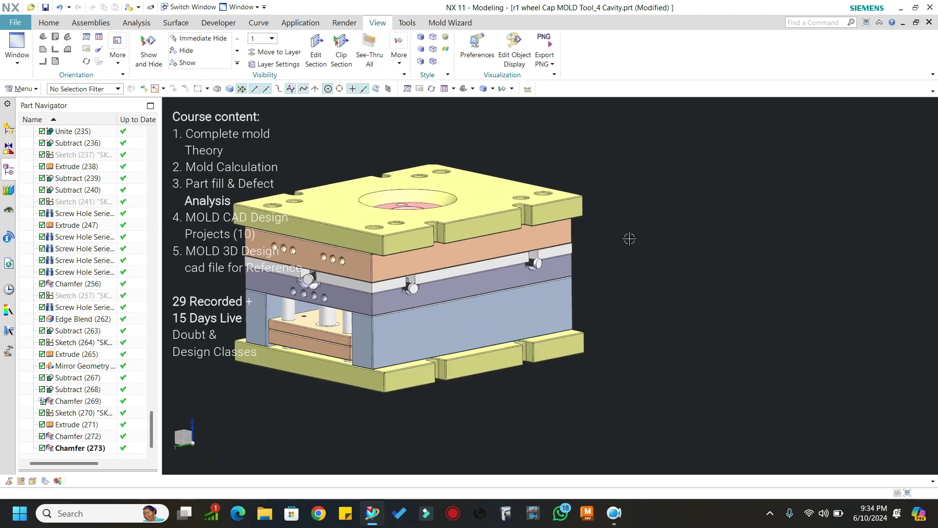